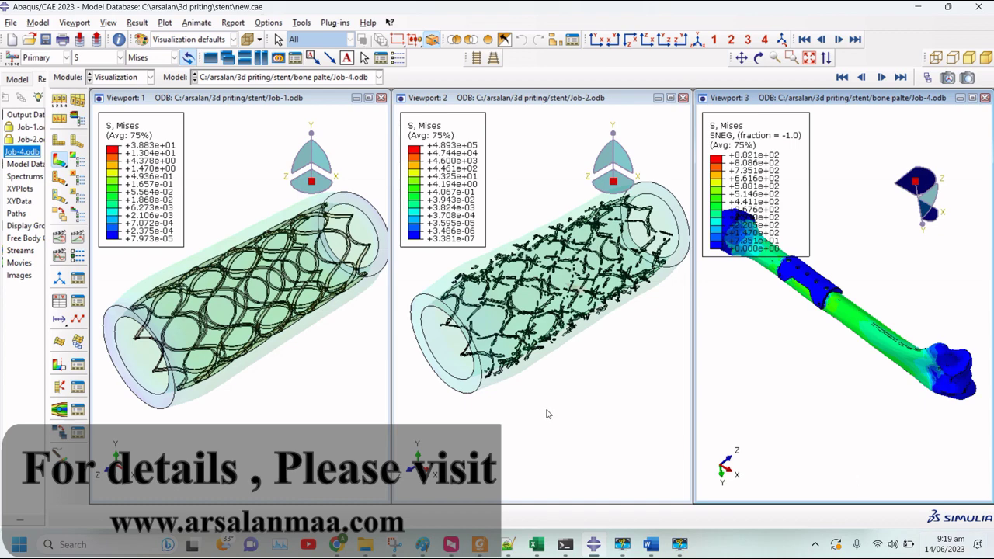
{"action": "left_click", "coordinate": [679, 545]}
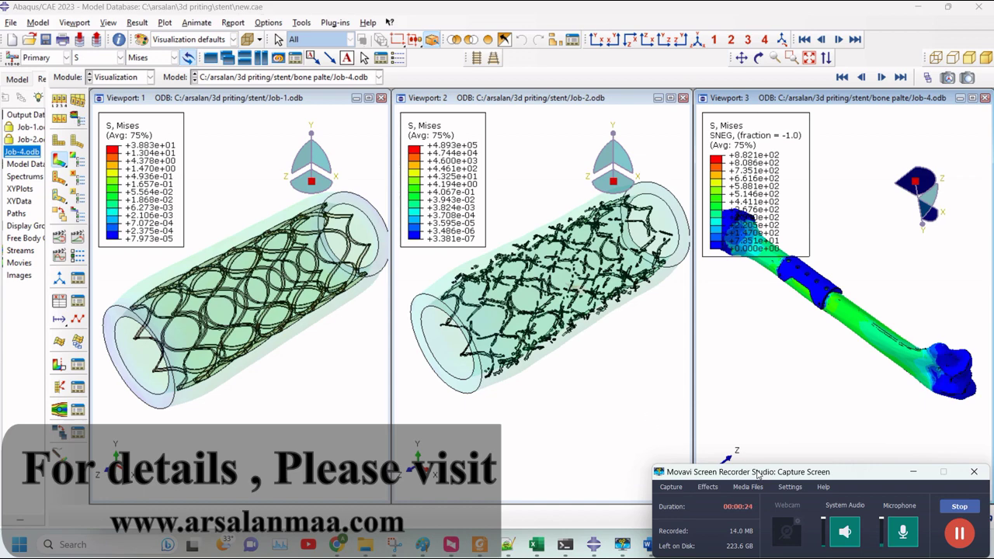
{"action": "left_click_drag", "start_coordinate": [758, 475], "coordinate": [767, 439]}
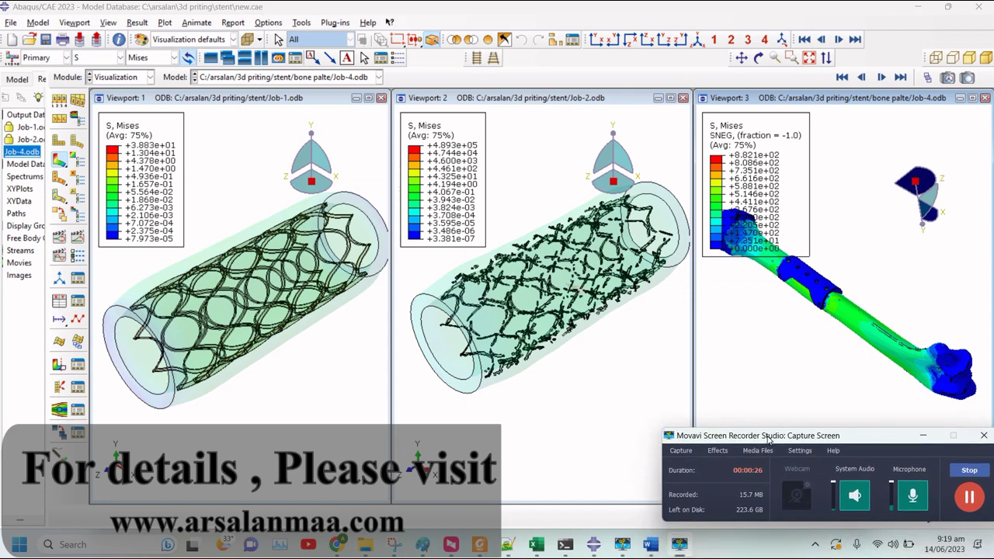
Step: Switch to Word and read through the list of benefits of biodegradable PLA implants
{"action": "left_click", "coordinate": [651, 545]}
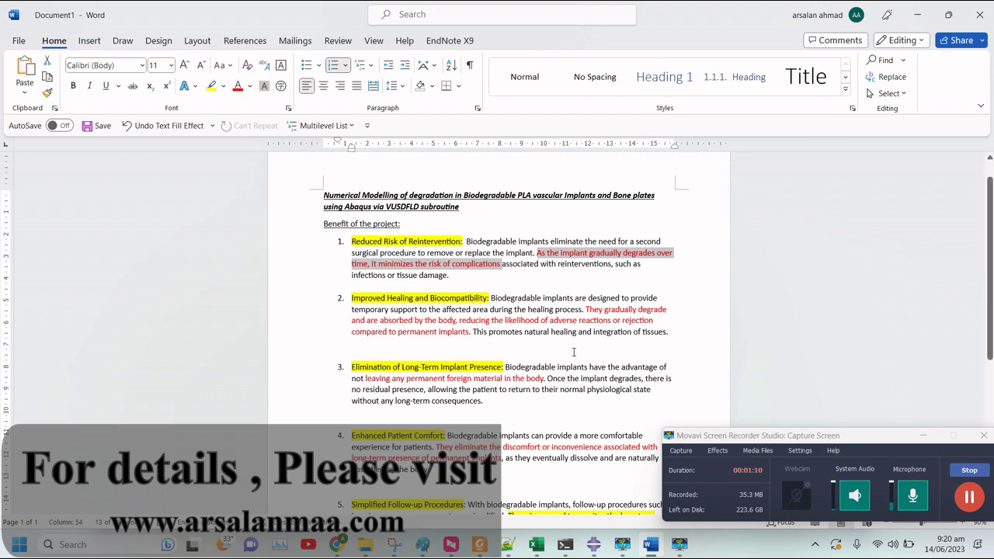
{"action": "scroll", "coordinate": [575, 351], "scroll_direction": "down", "scroll_amount": 1}
{"action": "scroll", "coordinate": [575, 350], "scroll_direction": "down", "scroll_amount": 1}
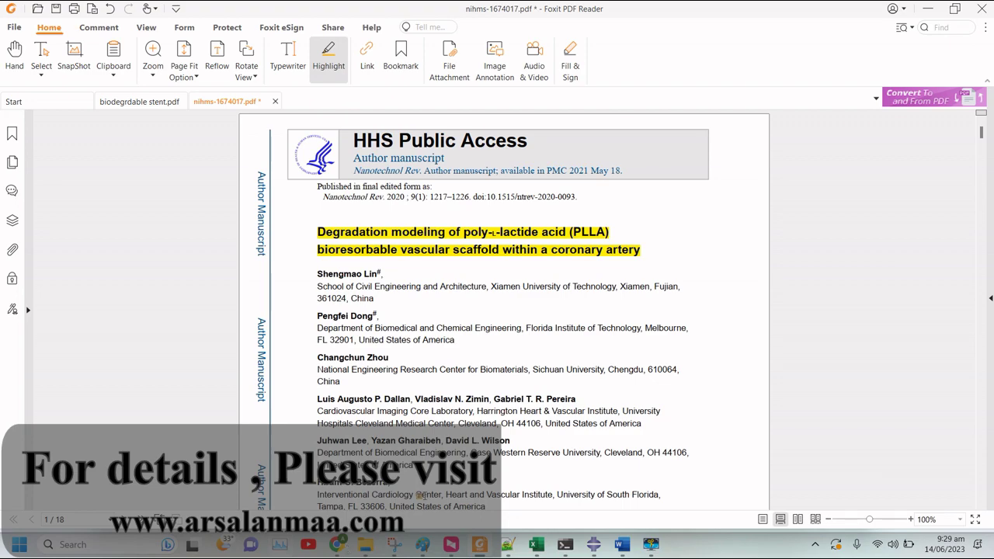
Step: Read the PLLA scaffold degradation paper from its title through stent geometry and material properties to the degradation degree definition
{"action": "scroll", "coordinate": [525, 258], "scroll_direction": "down", "scroll_amount": 10}
{"action": "scroll", "coordinate": [525, 258], "scroll_direction": "down", "scroll_amount": 15}
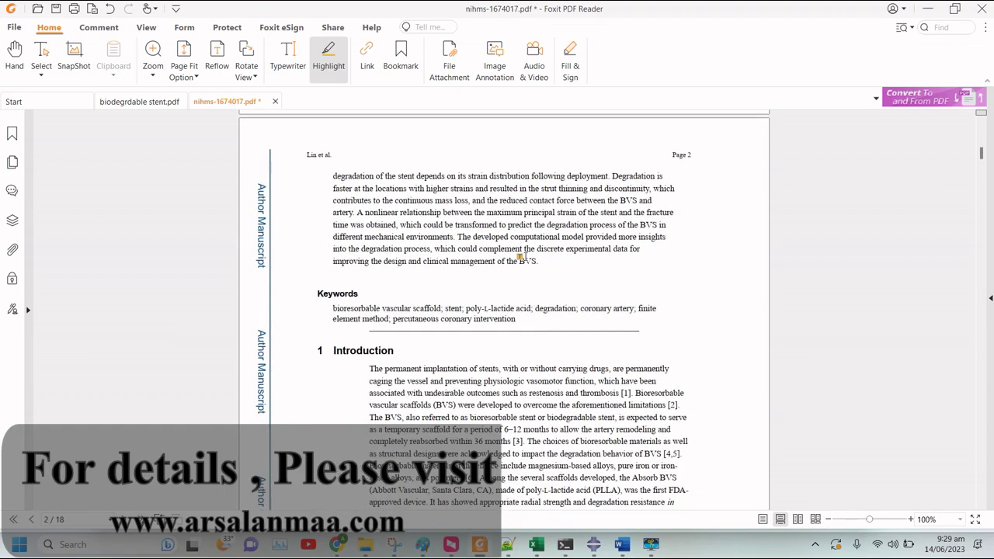
{"action": "scroll", "coordinate": [525, 258], "scroll_direction": "down", "scroll_amount": 10}
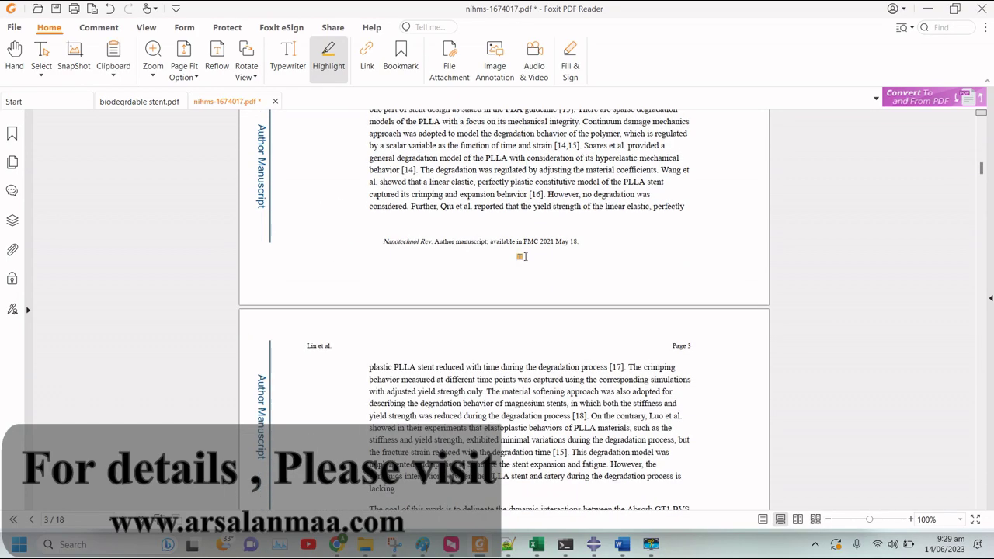
{"action": "scroll", "coordinate": [522, 257], "scroll_direction": "down", "scroll_amount": 10}
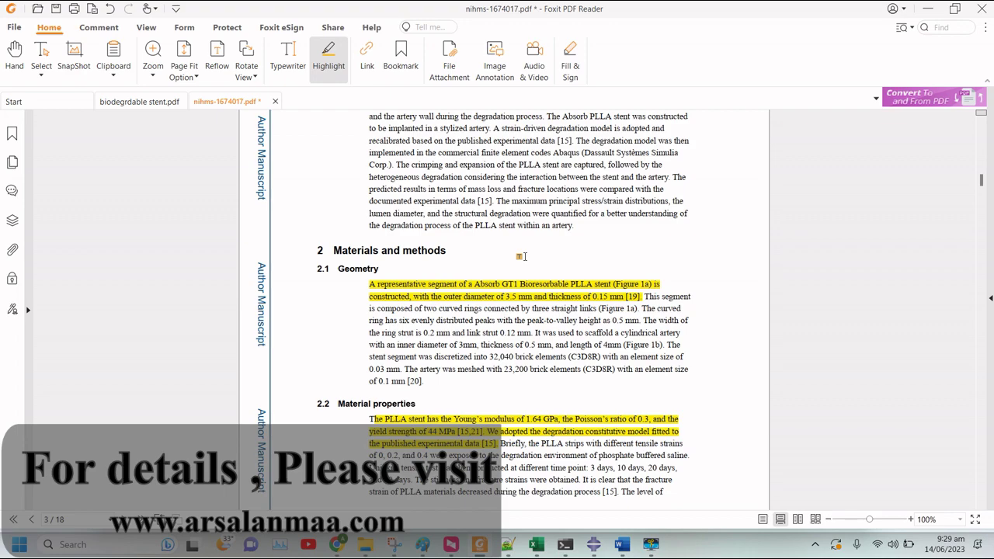
{"action": "scroll", "coordinate": [523, 256], "scroll_direction": "down", "scroll_amount": 3}
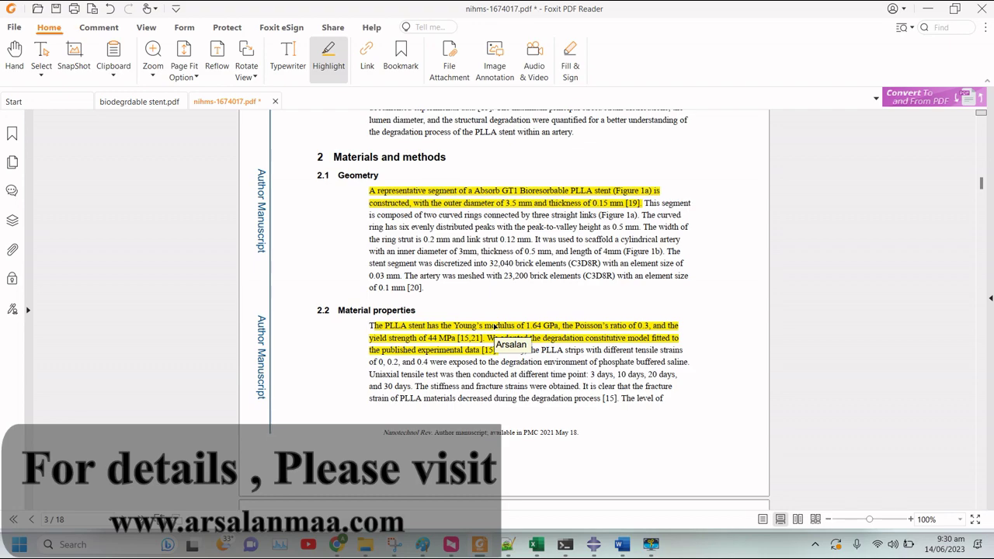
{"action": "scroll", "coordinate": [493, 327], "scroll_direction": "down", "scroll_amount": 9}
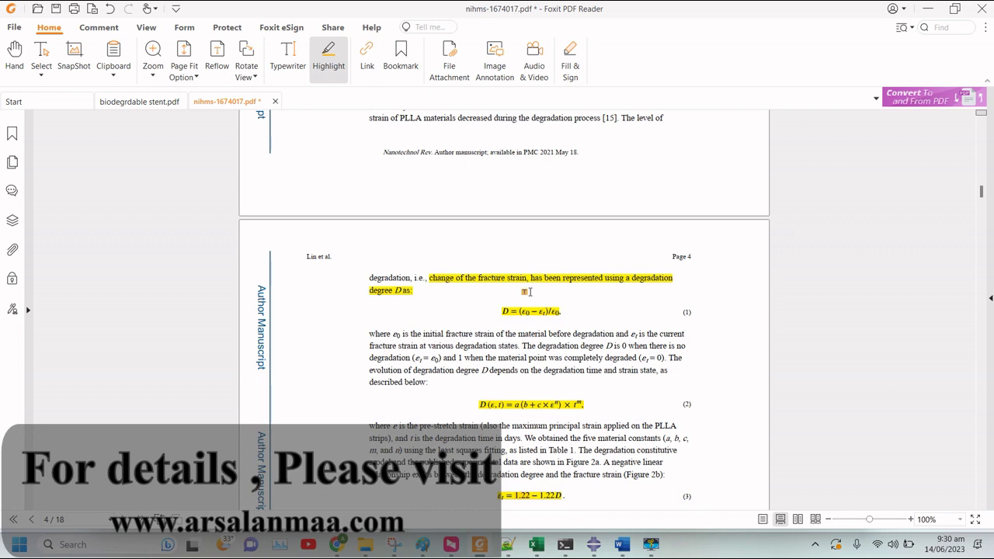
Step: Consult the degradation data in Excel's stressstrain.xlsx, then return to Foxit PDF Reader and read equations (1) to (3) in the paper
{"action": "left_click", "coordinate": [536, 544]}
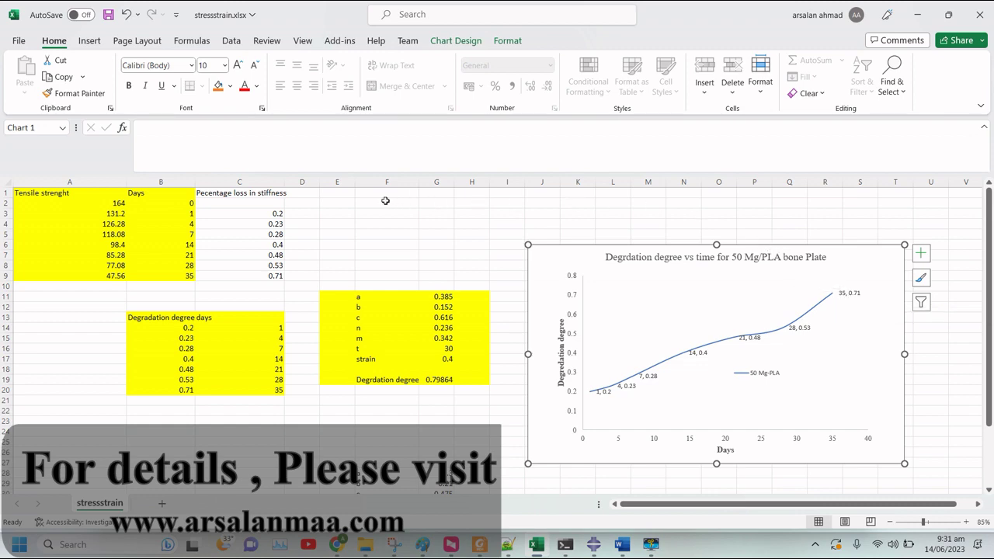
{"action": "left_click", "coordinate": [487, 549]}
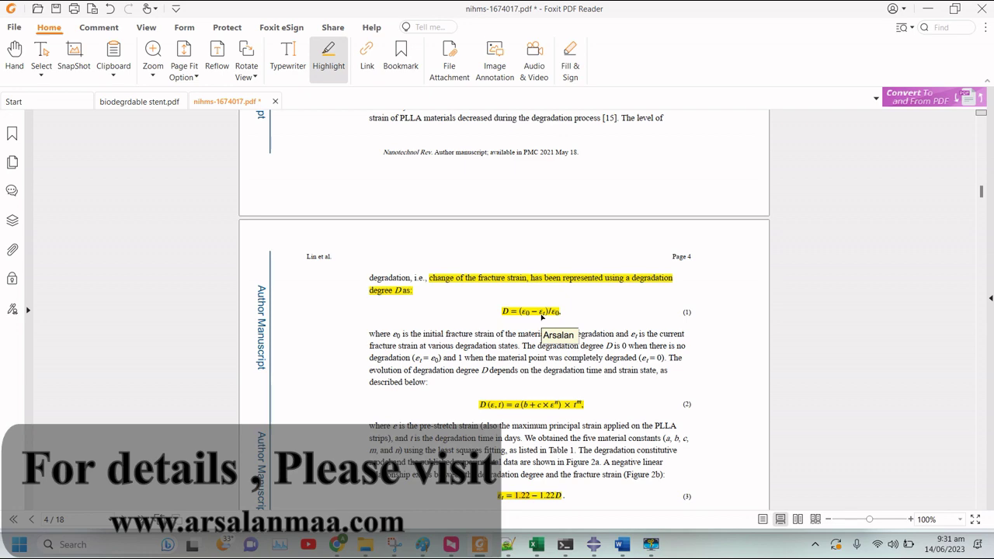
{"action": "scroll", "coordinate": [542, 317], "scroll_direction": "down", "scroll_amount": 2}
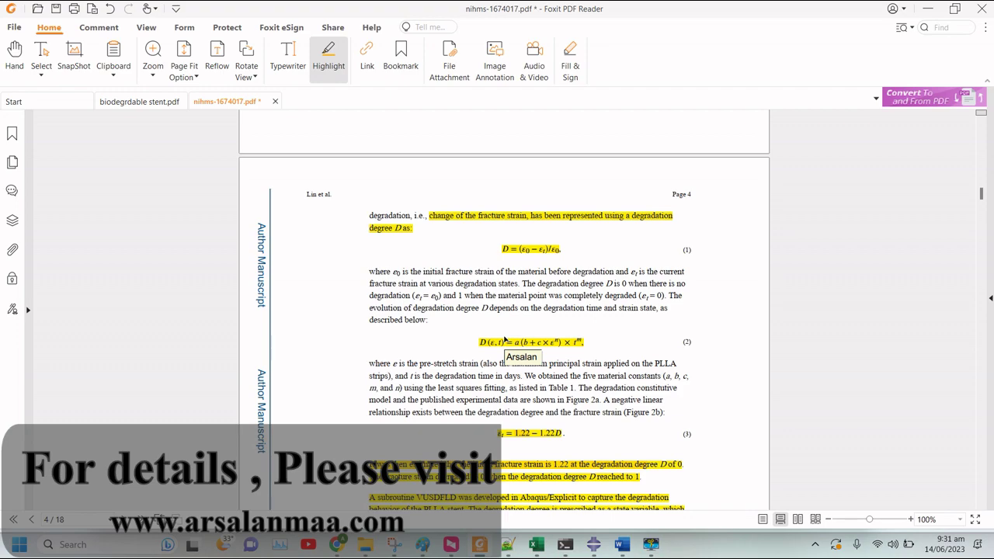
{"action": "scroll", "coordinate": [505, 339], "scroll_direction": "down", "scroll_amount": 2}
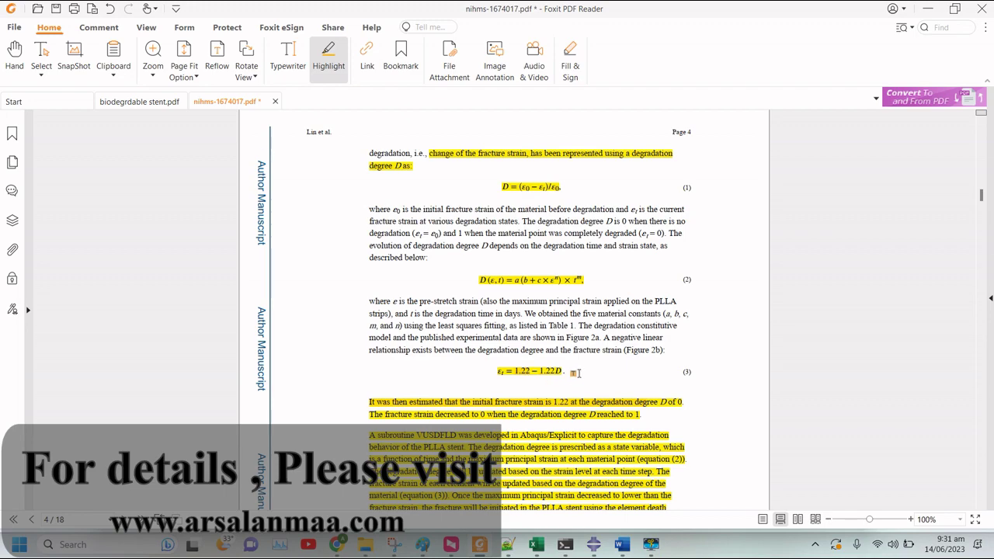
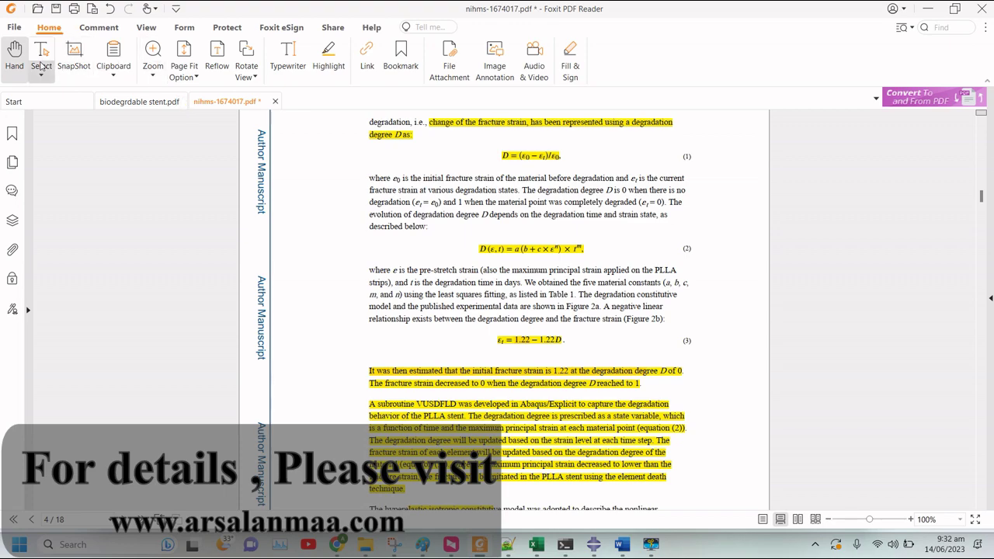
Step: Remove the highlight from the VUSDFLD paragraph's sentences beginning at "The degradation degree will be updated"
{"action": "left_click", "coordinate": [41, 56]}
{"action": "left_click", "coordinate": [328, 56]}
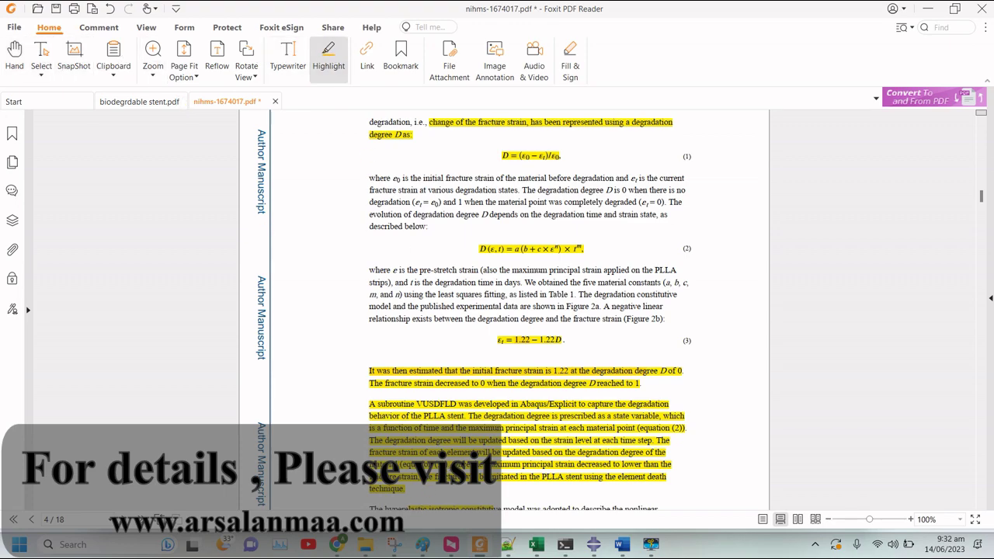
{"action": "left_click_drag", "start_coordinate": [370, 440], "coordinate": [405, 489]}
{"action": "key", "text": "Delete"}
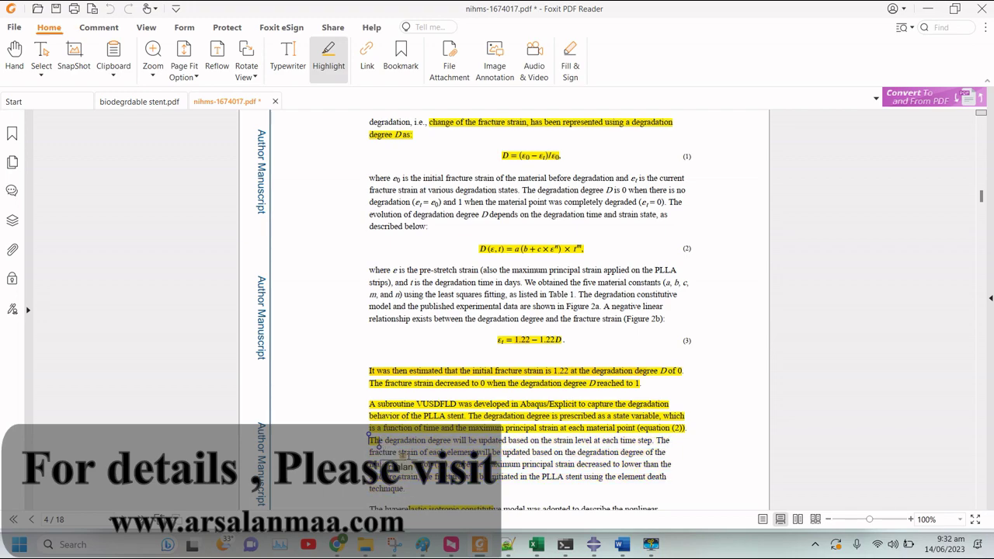
Step: Highlight the VUSDFLD paragraph's closing text on reduced maximum principal strain and fracture initiation by the element death technique
{"action": "left_click", "coordinate": [373, 435]}
{"action": "left_click_drag", "start_coordinate": [667, 453], "coordinate": [491, 452]}
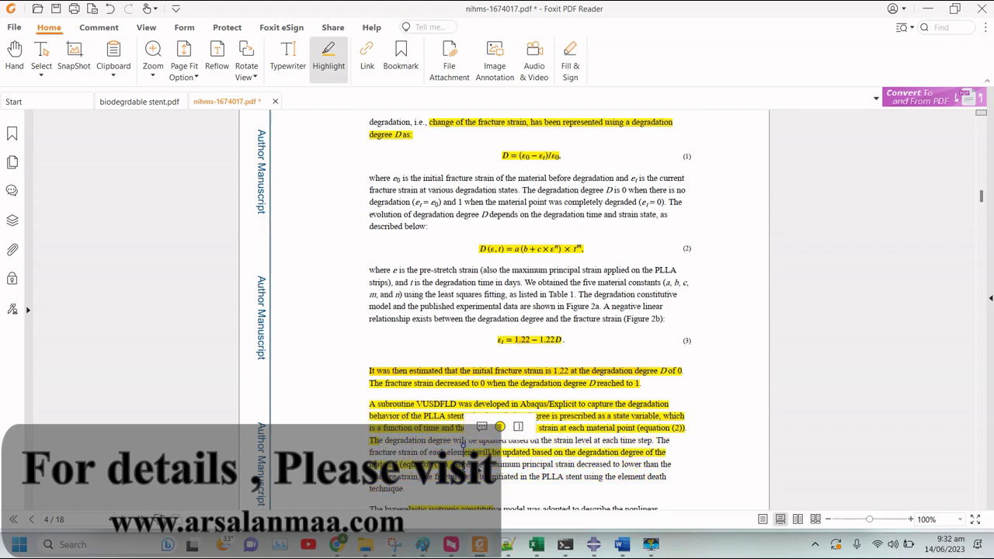
{"action": "left_click", "coordinate": [651, 544]}
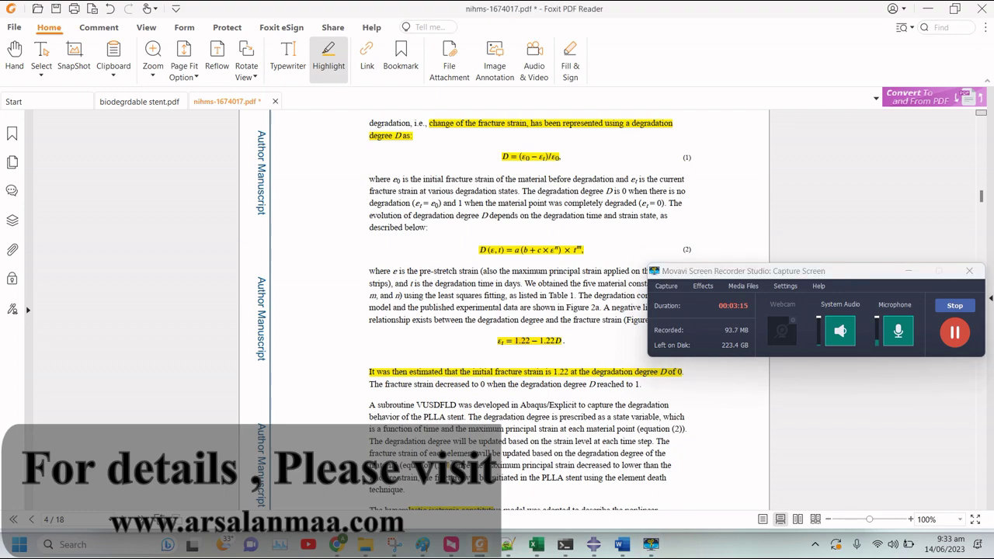
{"action": "left_click_drag", "start_coordinate": [466, 466], "coordinate": [403, 491]}
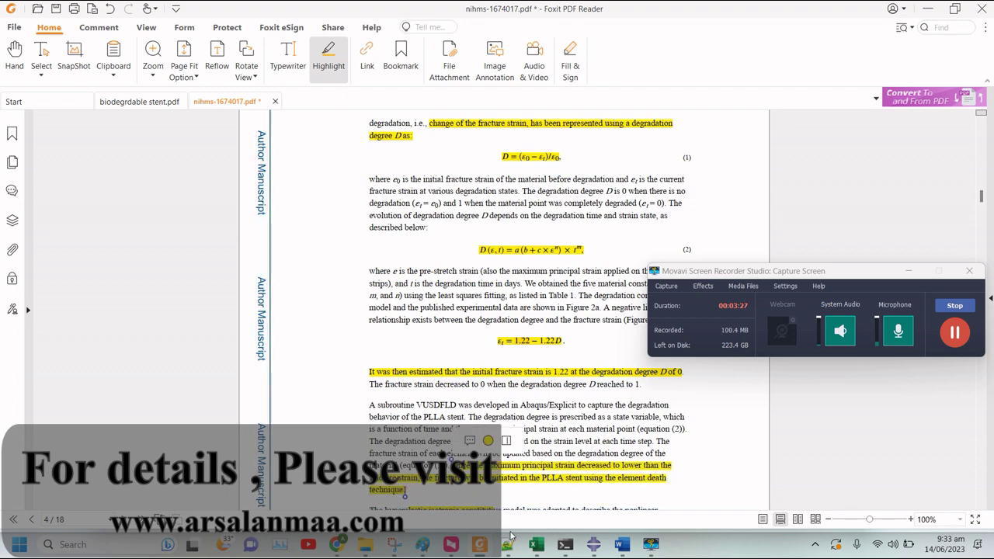
Step: Switch to Notepad++ and examine the degradation degree, fracture strain and element deletion lines in VUSDFLD.for
{"action": "left_click", "coordinate": [509, 546]}
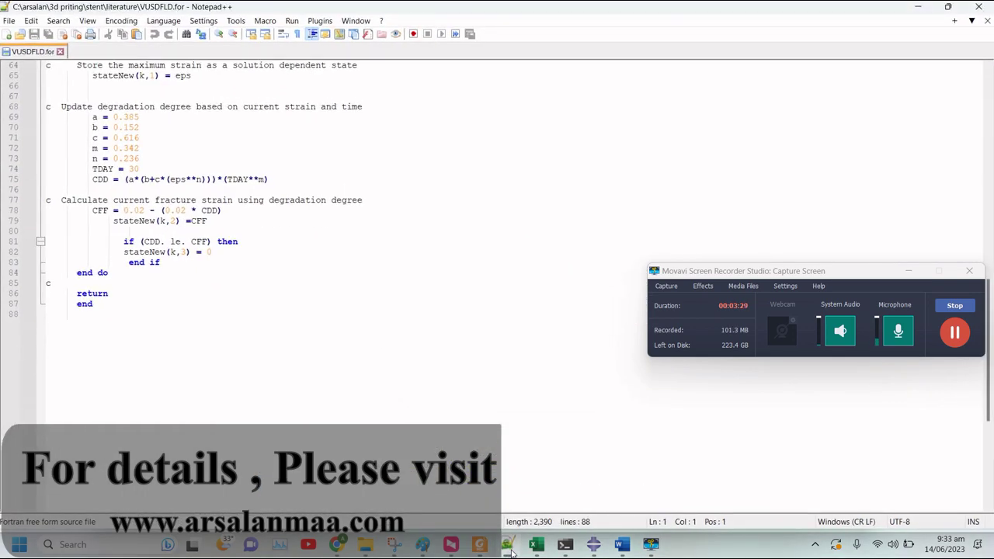
{"action": "scroll", "coordinate": [168, 239], "scroll_direction": "up", "scroll_amount": 1}
{"action": "left_click_drag", "start_coordinate": [88, 148], "coordinate": [268, 211]}
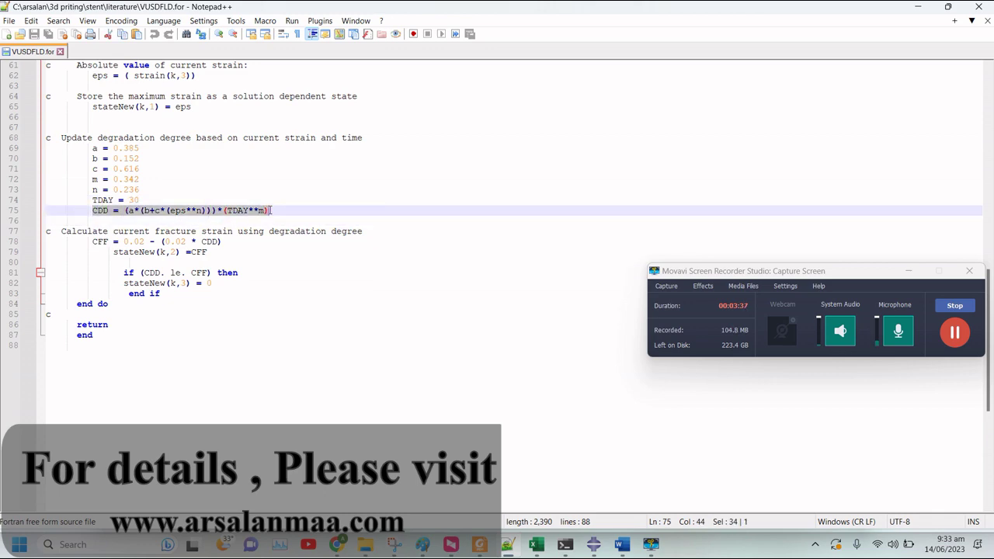
{"action": "left_click", "coordinate": [220, 243]}
{"action": "left_click_drag", "start_coordinate": [221, 243], "coordinate": [93, 242]}
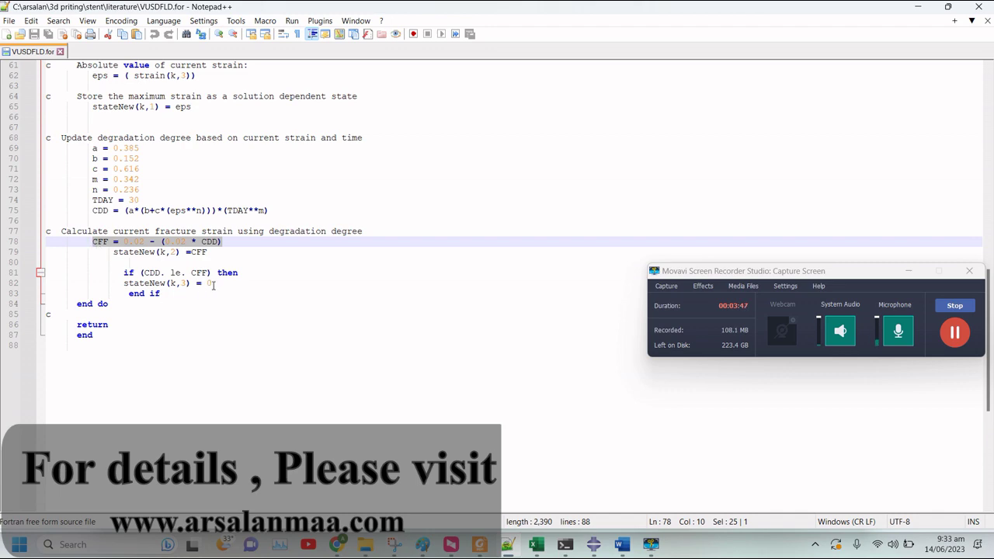
{"action": "left_click_drag", "start_coordinate": [212, 284], "coordinate": [117, 282]}
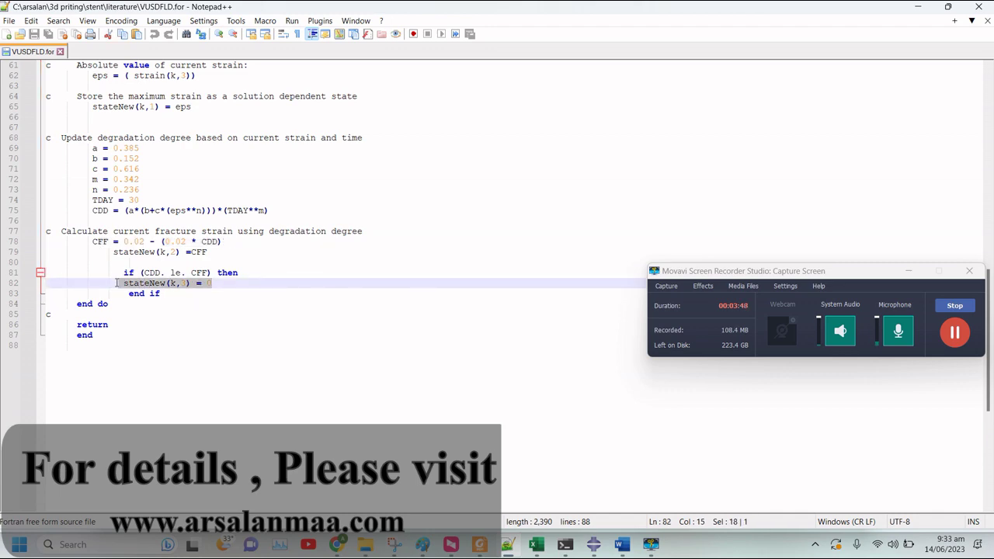
Step: Return to the paper in Foxit PDF Reader and skim its stent loading and results sections, then the degradation equations
{"action": "left_click", "coordinate": [917, 6]}
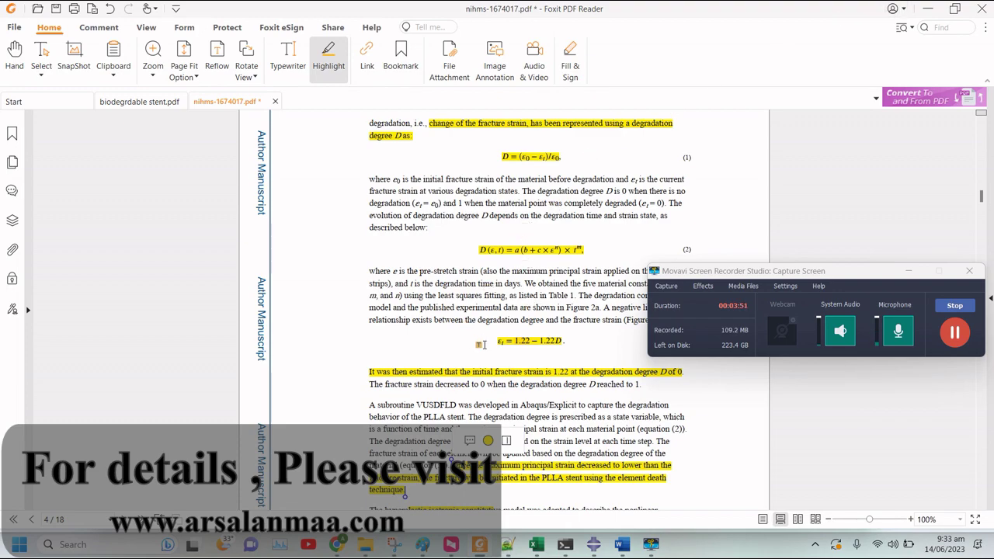
{"action": "left_click", "coordinate": [482, 343]}
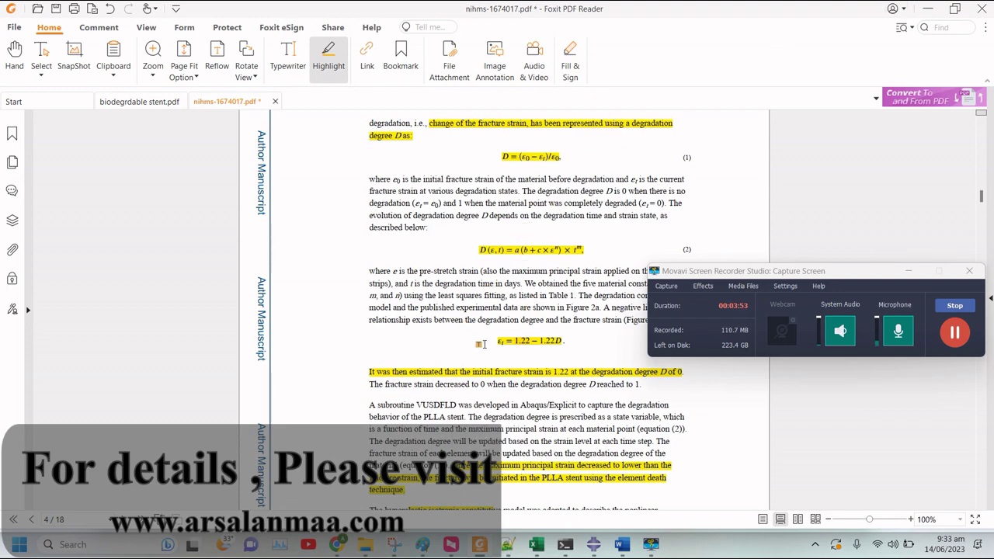
{"action": "scroll", "coordinate": [482, 344], "scroll_direction": "down", "scroll_amount": 12}
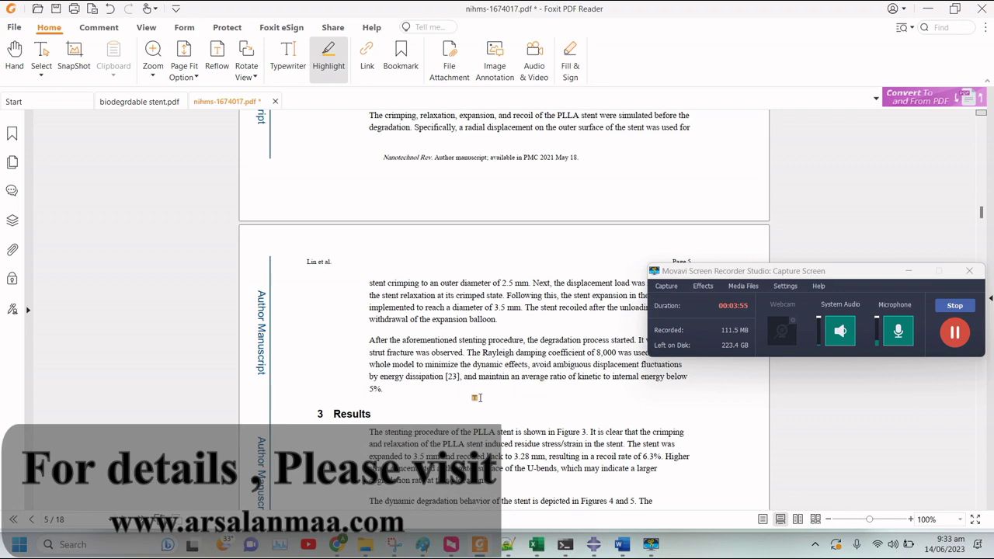
{"action": "scroll", "coordinate": [472, 391], "scroll_direction": "up", "scroll_amount": 6}
{"action": "scroll", "coordinate": [472, 392], "scroll_direction": "up", "scroll_amount": 10}
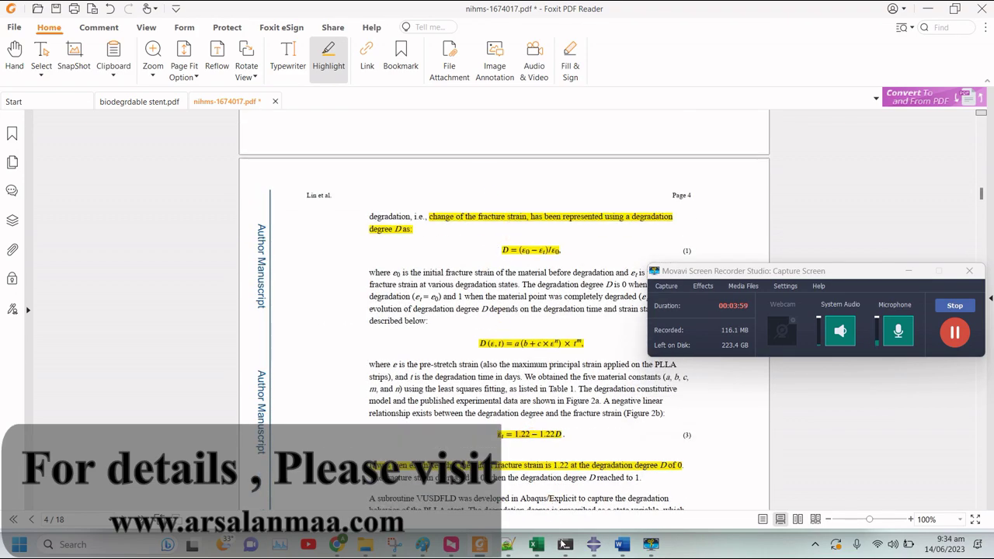
Step: Switch to Abaqus/CAE, close the Job-2.odb viewport and maximize the viewport showing Job-1.odb
{"action": "left_click", "coordinate": [591, 550]}
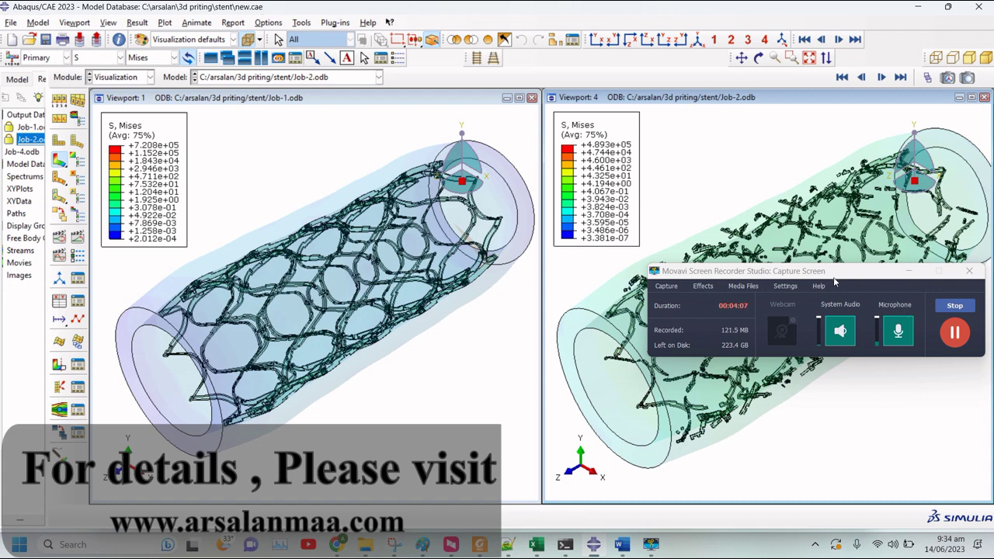
{"action": "left_click_drag", "start_coordinate": [829, 270], "coordinate": [826, 438]}
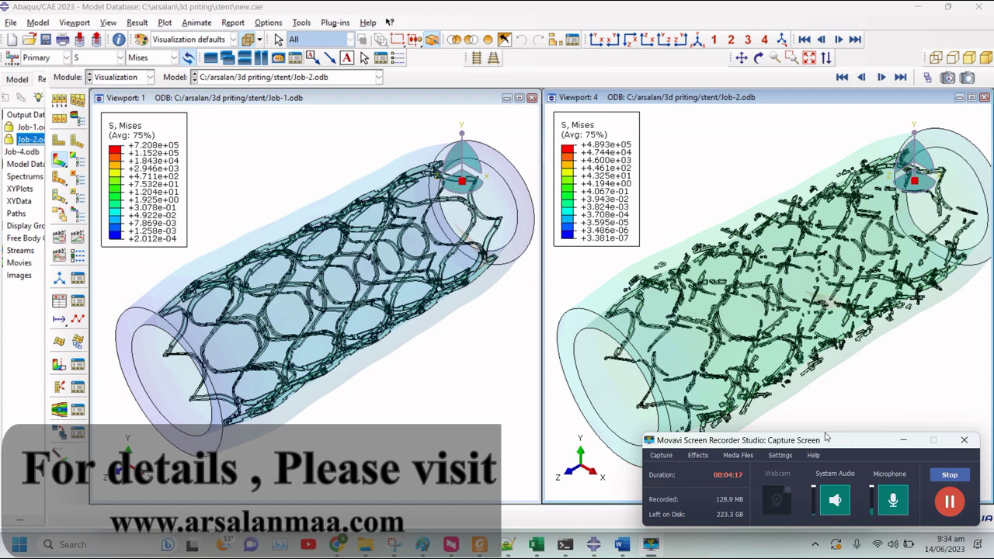
{"action": "left_click", "coordinate": [984, 98]}
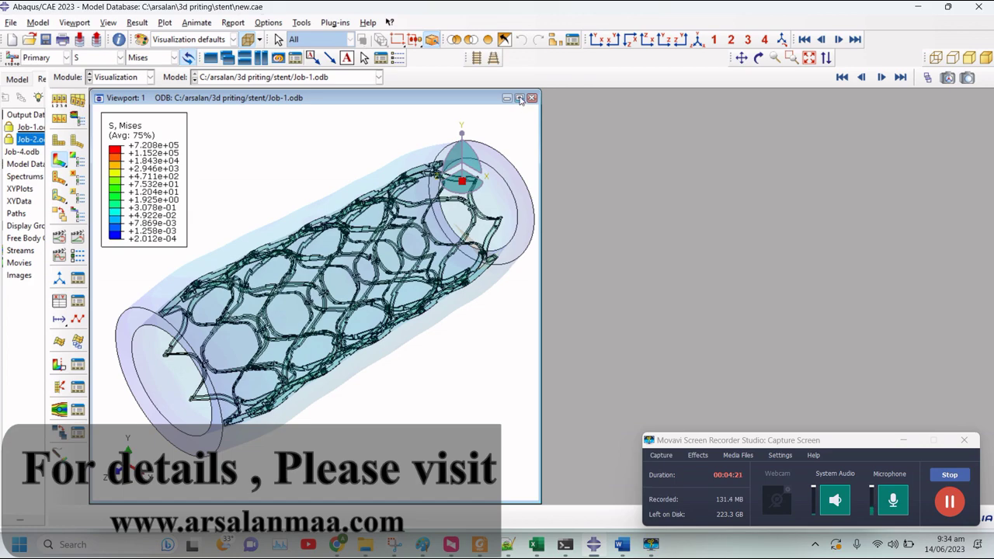
{"action": "left_click", "coordinate": [518, 98]}
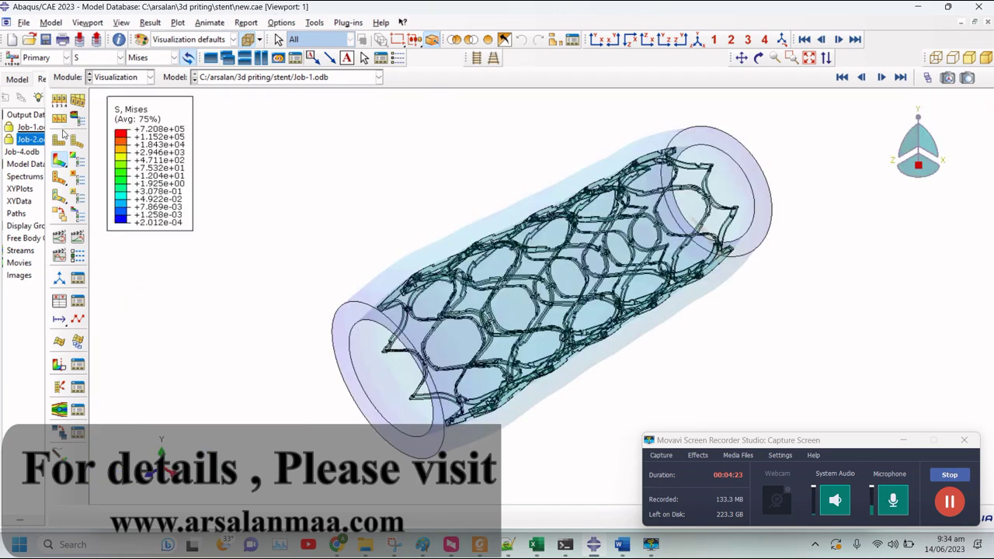
Step: Show the Model-1 tree and display the stent2-Copy part, followed by the vessle part
{"action": "left_click", "coordinate": [17, 80]}
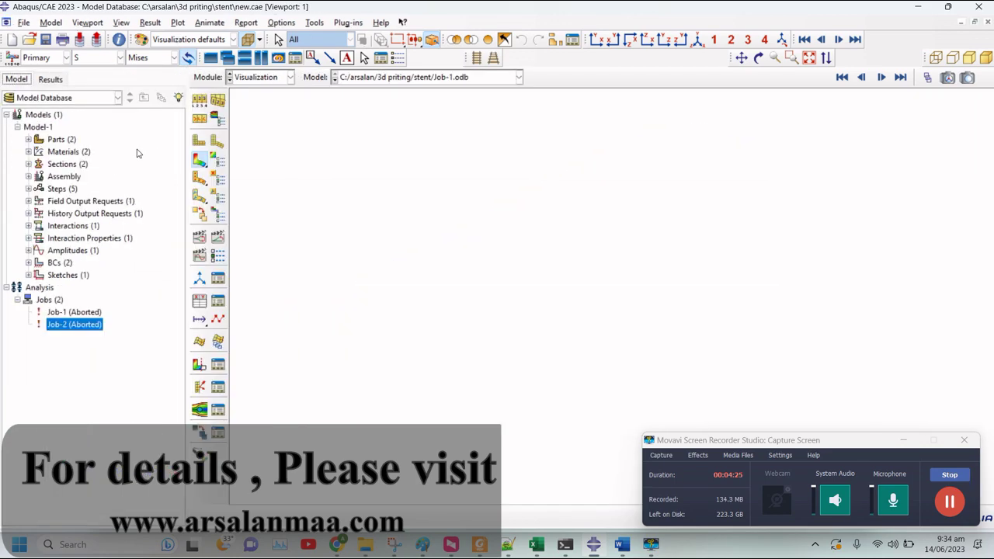
{"action": "left_click", "coordinate": [28, 139]}
{"action": "left_click", "coordinate": [67, 153]}
{"action": "double_click", "coordinate": [66, 153]}
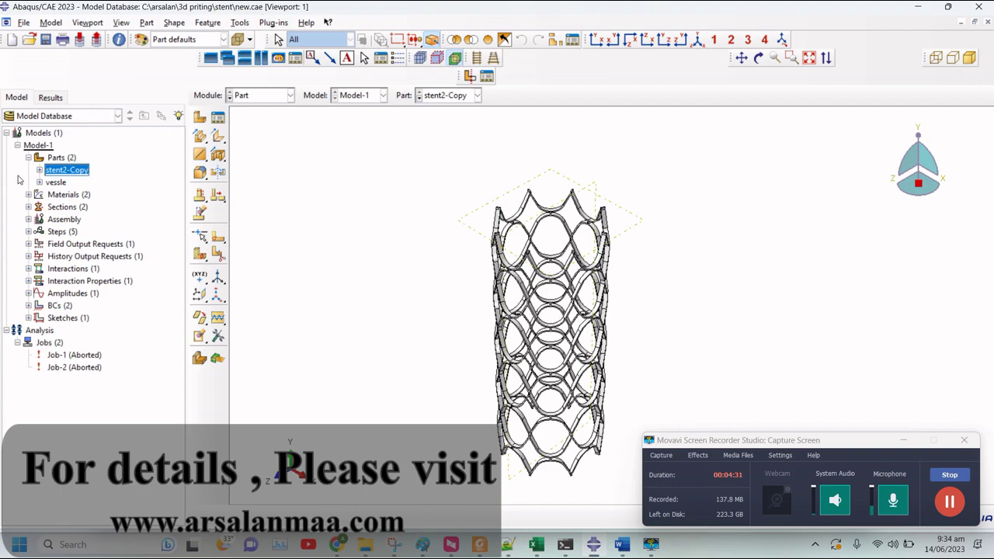
{"action": "double_click", "coordinate": [56, 183]}
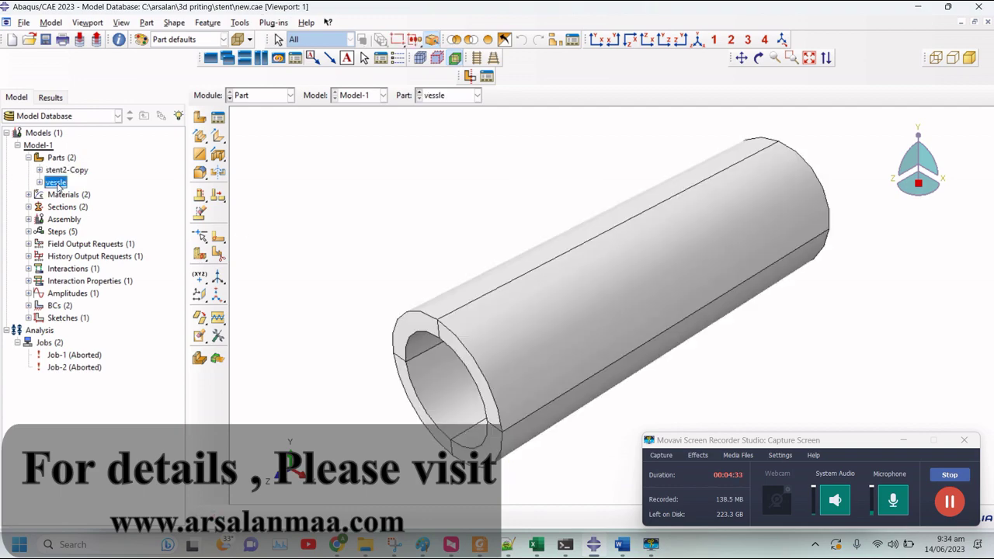
Step: Review the pla material's damping, density and solution-dependent state variable settings
{"action": "left_click", "coordinate": [29, 195]}
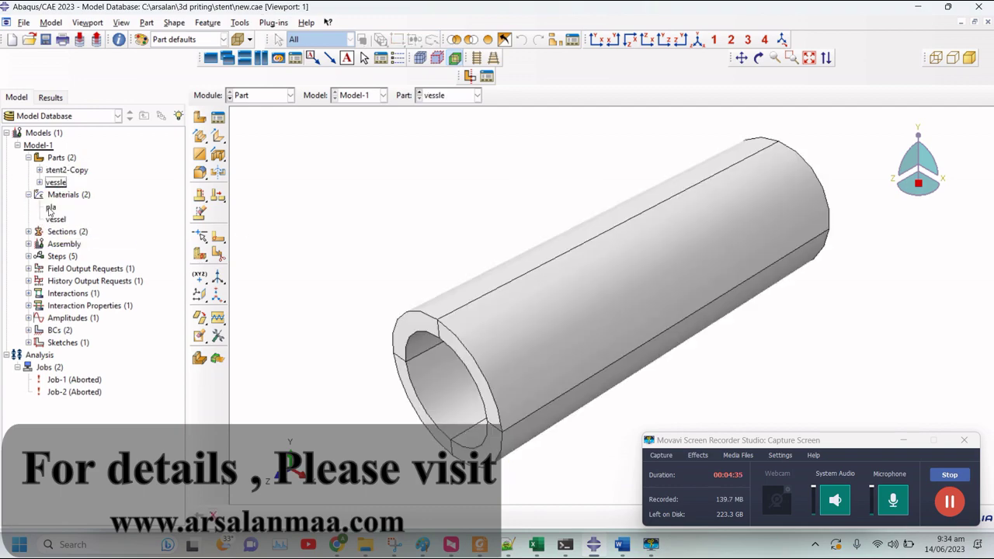
{"action": "double_click", "coordinate": [50, 207]}
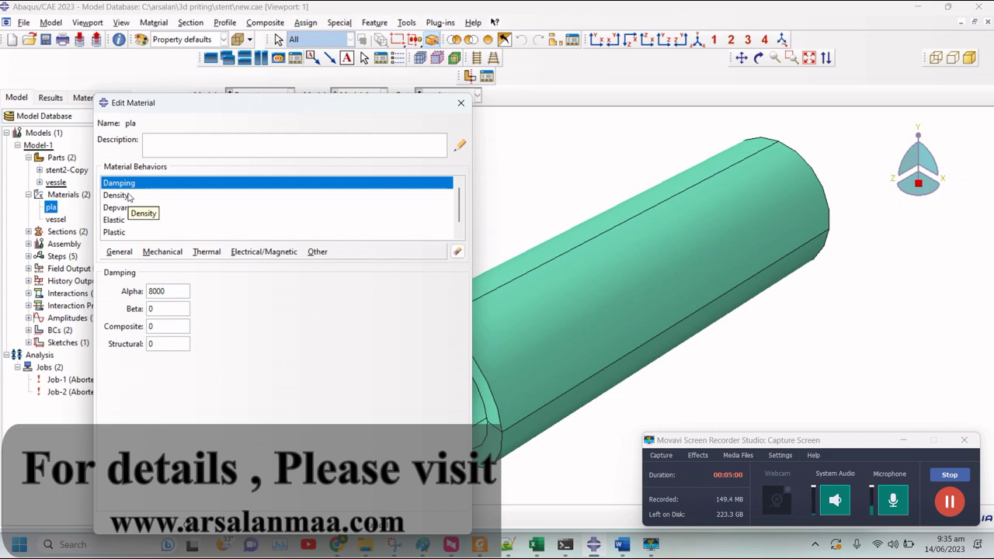
{"action": "left_click", "coordinate": [129, 196]}
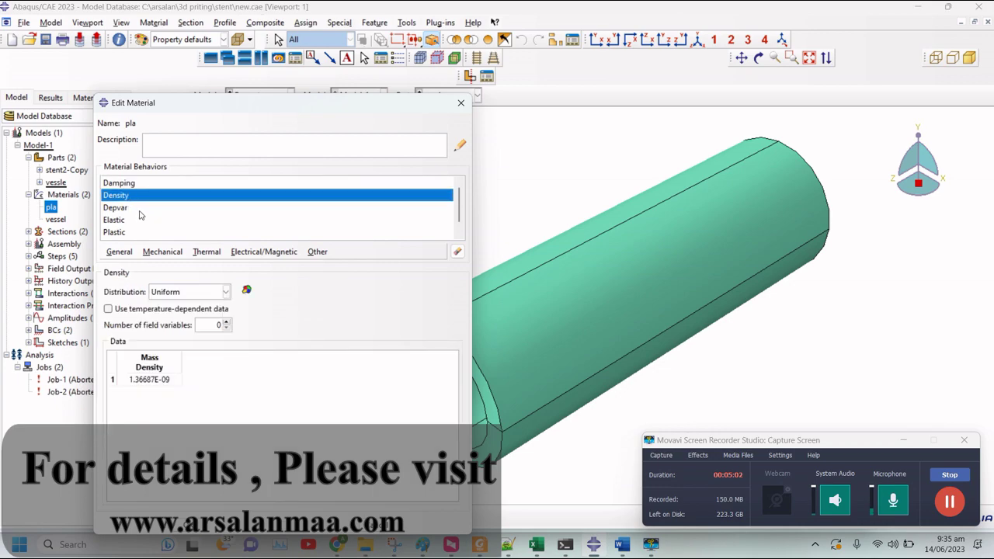
{"action": "left_click", "coordinate": [155, 220]}
{"action": "left_click", "coordinate": [176, 209]}
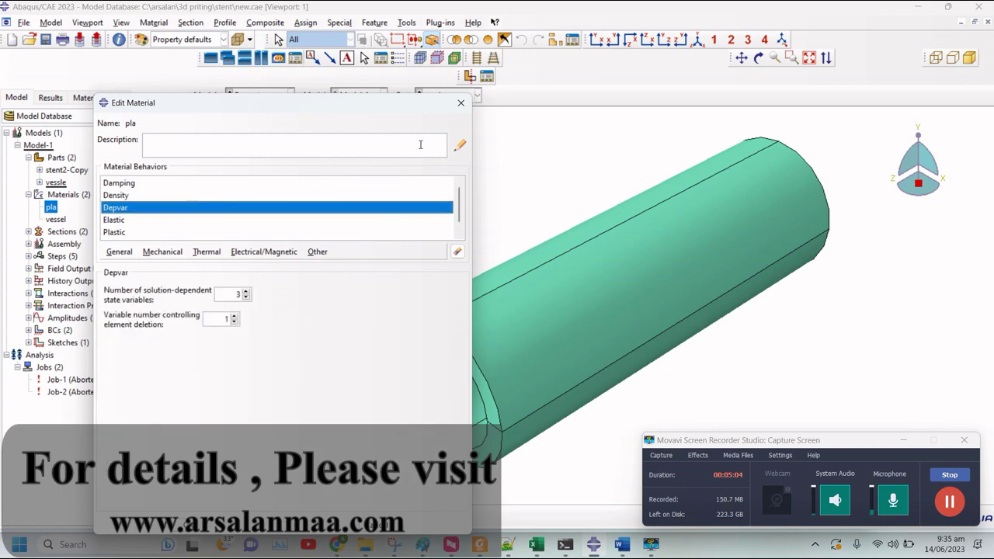
{"action": "left_click", "coordinate": [460, 103]}
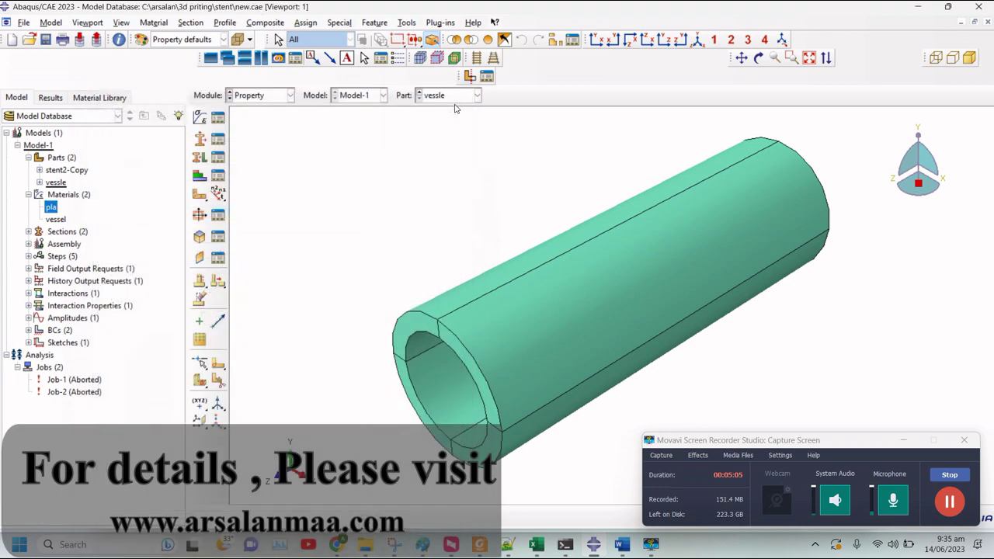
Step: Check the time periods of the analysis steps and list the model's interactions and boundary conditions
{"action": "left_click", "coordinate": [28, 257]}
{"action": "mouse_move", "coordinate": [57, 275]}
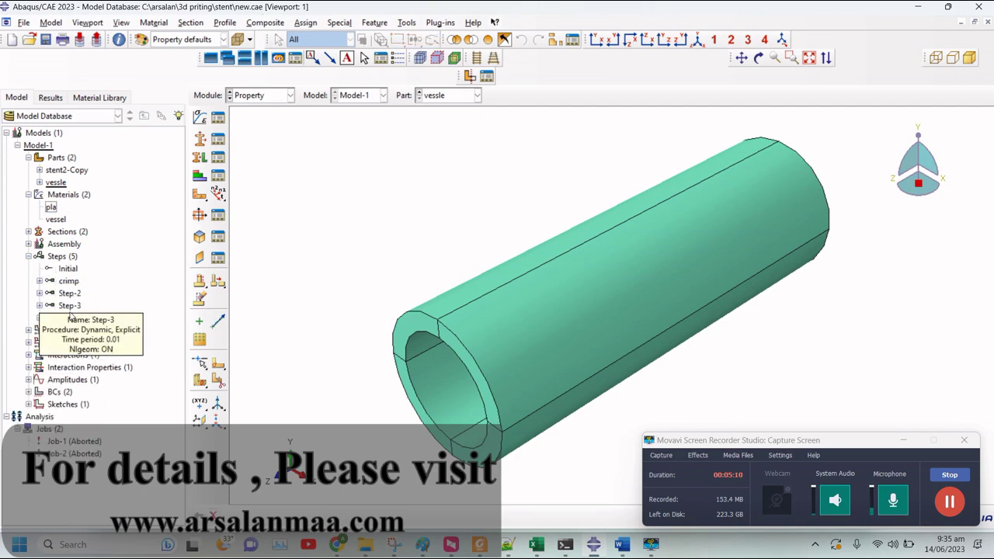
{"action": "mouse_move", "coordinate": [74, 322]}
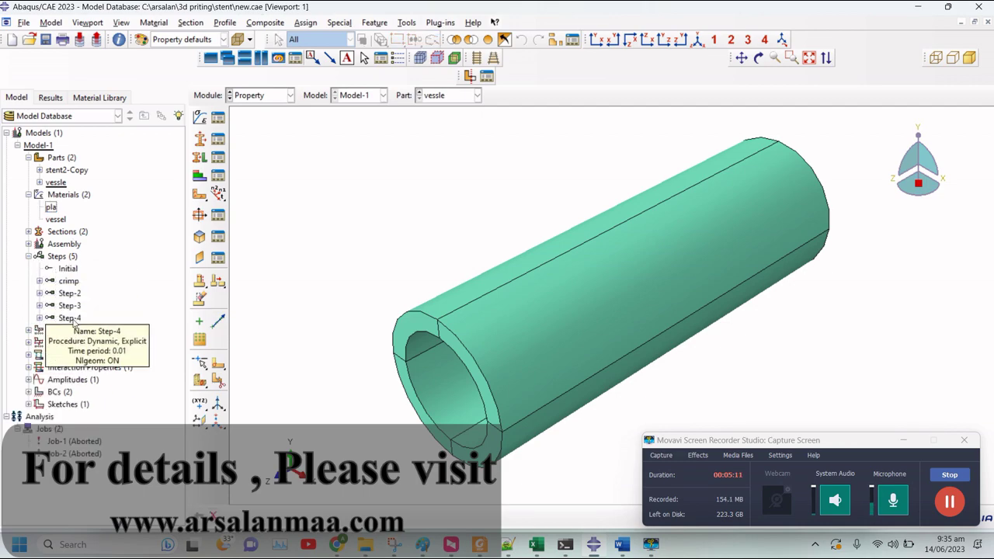
{"action": "left_click", "coordinate": [28, 256]}
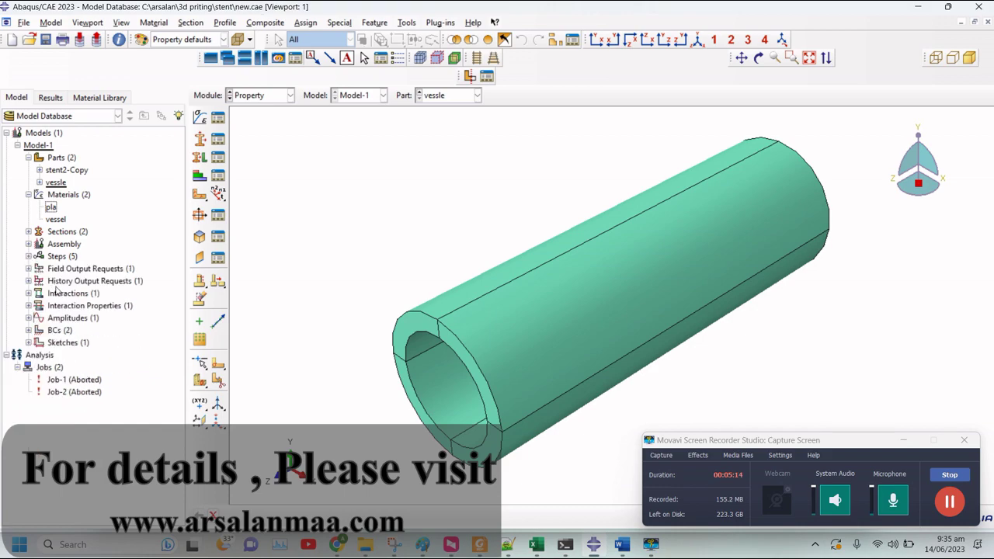
{"action": "left_click", "coordinate": [28, 293]}
{"action": "left_click", "coordinate": [29, 343]}
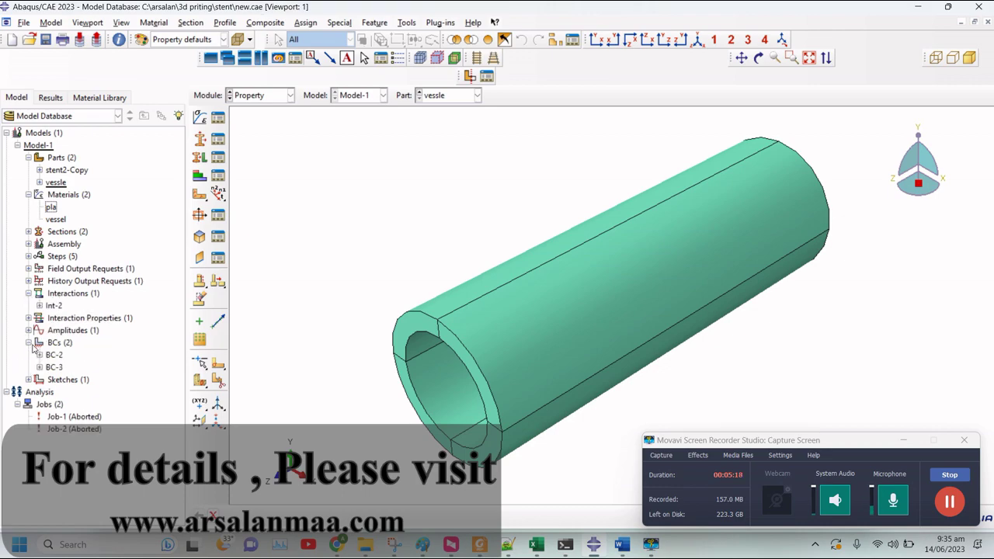
Step: Examine the BC-2 velocity boundary condition and its region on the stent without changing it
{"action": "left_click", "coordinate": [53, 355]}
{"action": "double_click", "coordinate": [53, 355]}
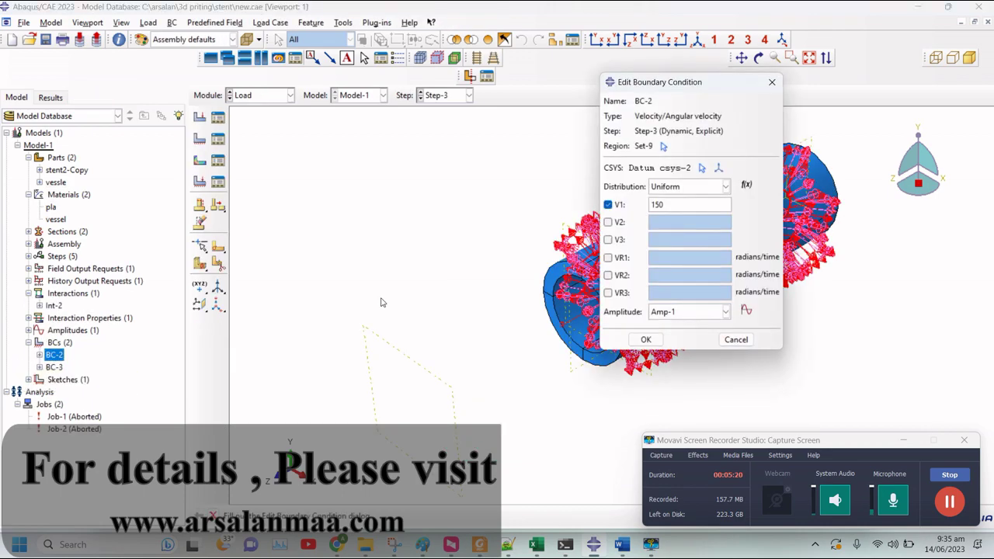
{"action": "left_click_drag", "start_coordinate": [730, 90], "coordinate": [429, 105]}
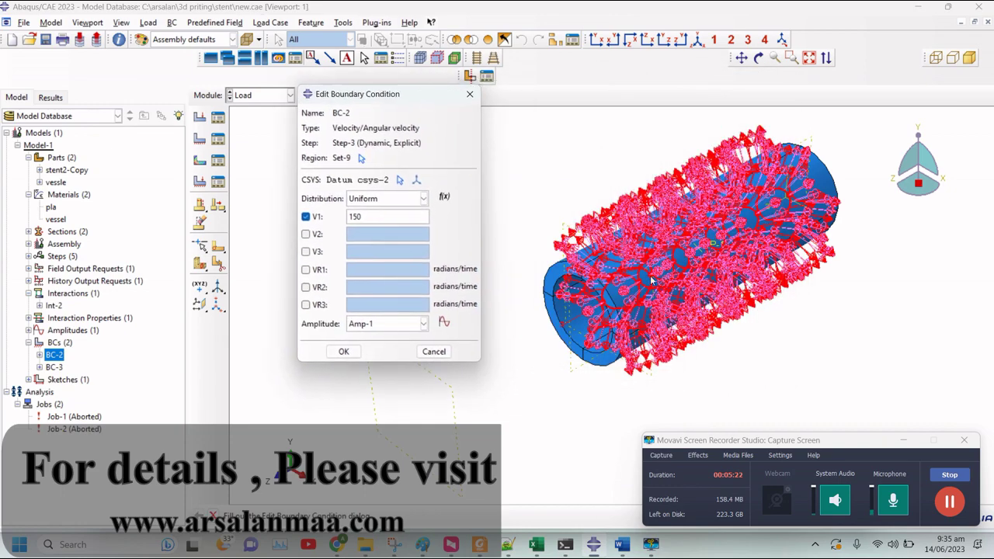
{"action": "scroll", "coordinate": [548, 305], "scroll_direction": "up", "scroll_amount": 5}
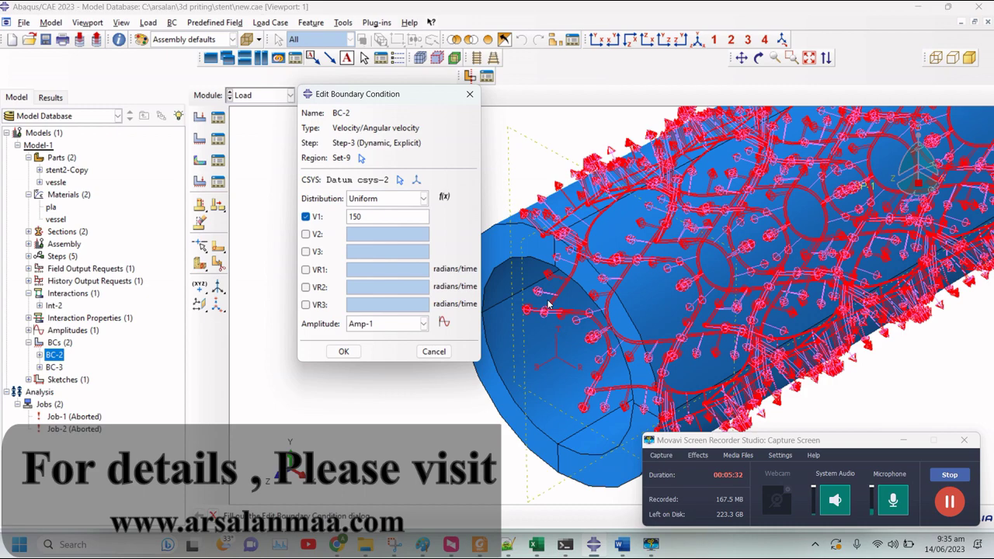
{"action": "left_click", "coordinate": [470, 94]}
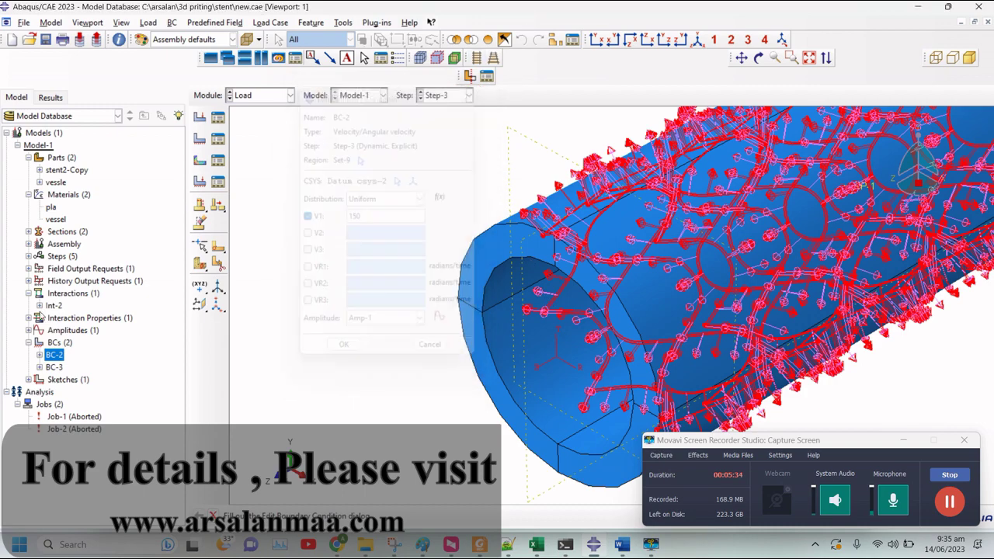
Step: Open the Job-2 results and plot the Mises stress contours on the deformed shape
{"action": "left_click", "coordinate": [68, 428]}
{"action": "right_click", "coordinate": [70, 429]}
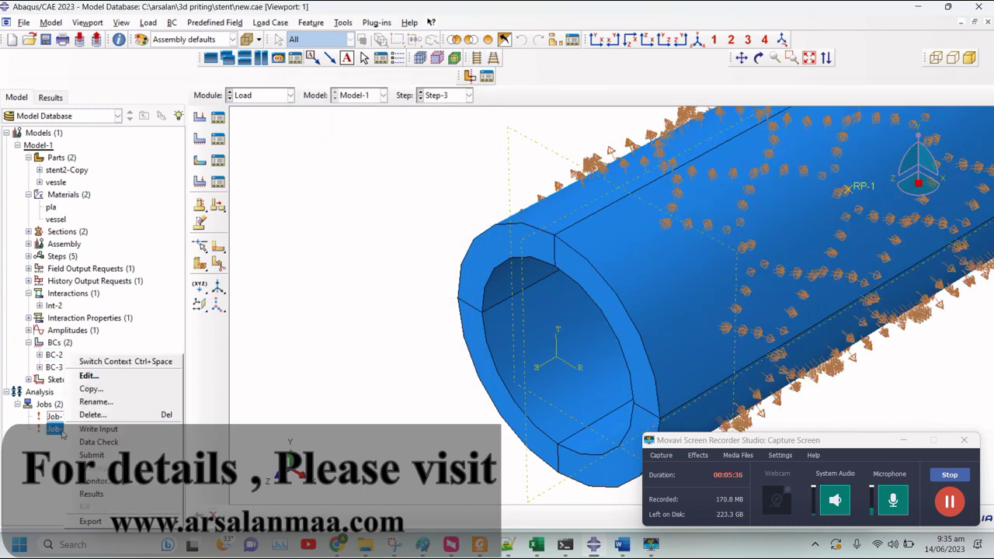
{"action": "left_click", "coordinate": [91, 494]}
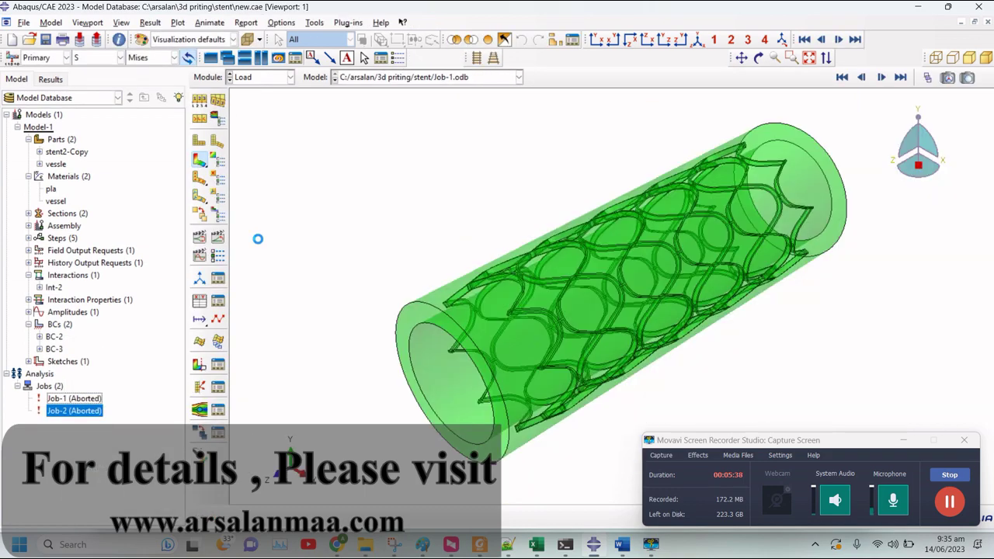
{"action": "left_click", "coordinate": [928, 78]}
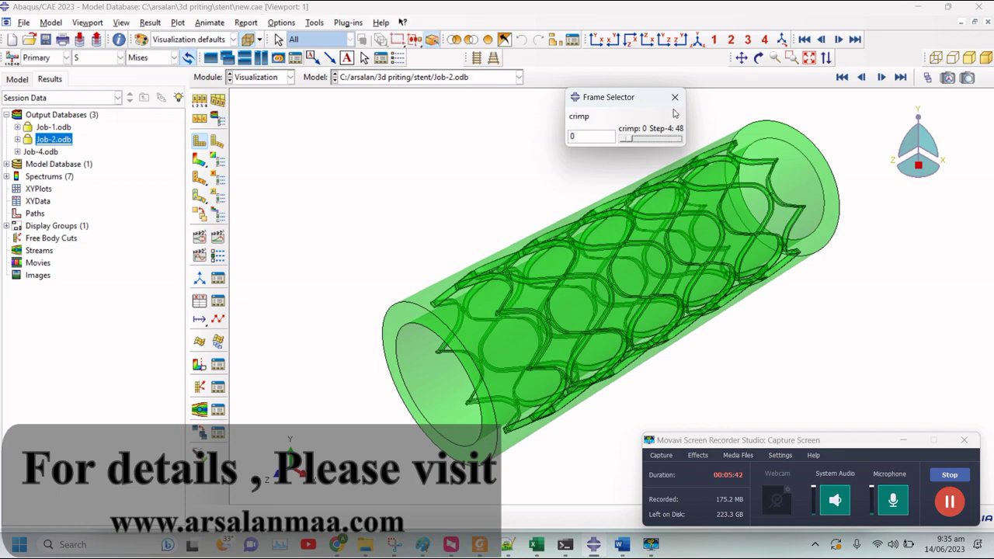
{"action": "left_click", "coordinate": [675, 97]}
{"action": "left_click", "coordinate": [199, 160]}
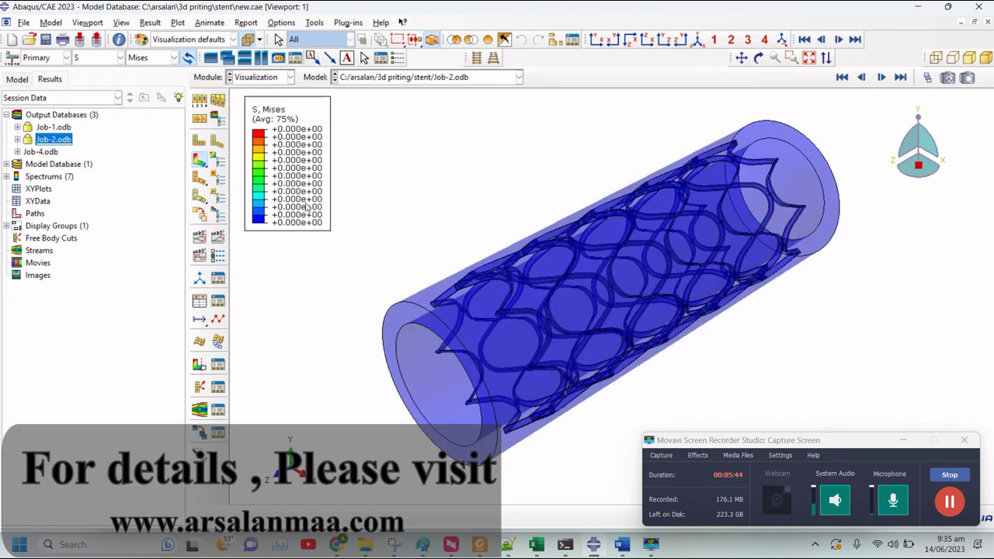
Step: Advance the Job-2 results through crimp frame 88 and Step-3 frame 47 to Step-4 frame 48, inspecting the stent
{"action": "left_click", "coordinate": [929, 79]}
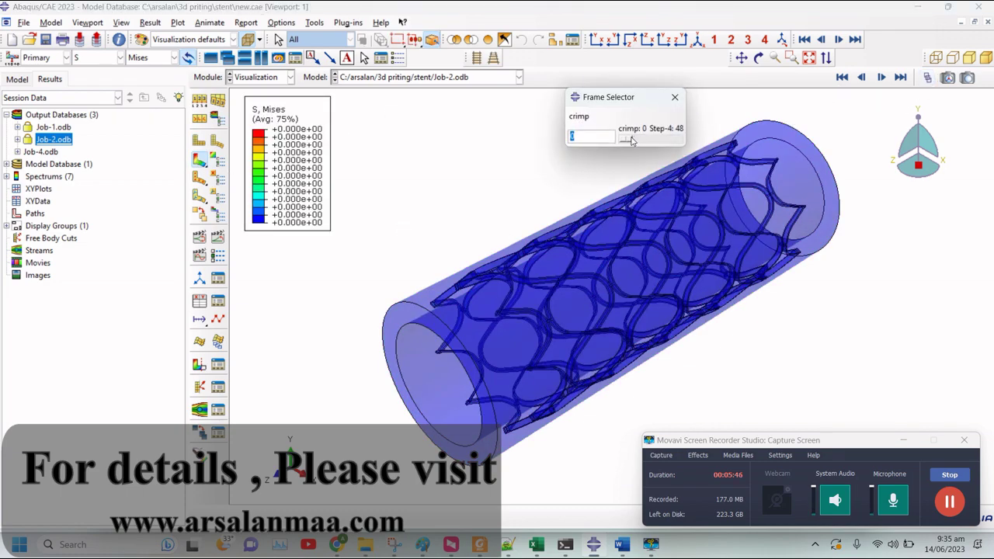
{"action": "left_click_drag", "start_coordinate": [631, 140], "coordinate": [643, 139]}
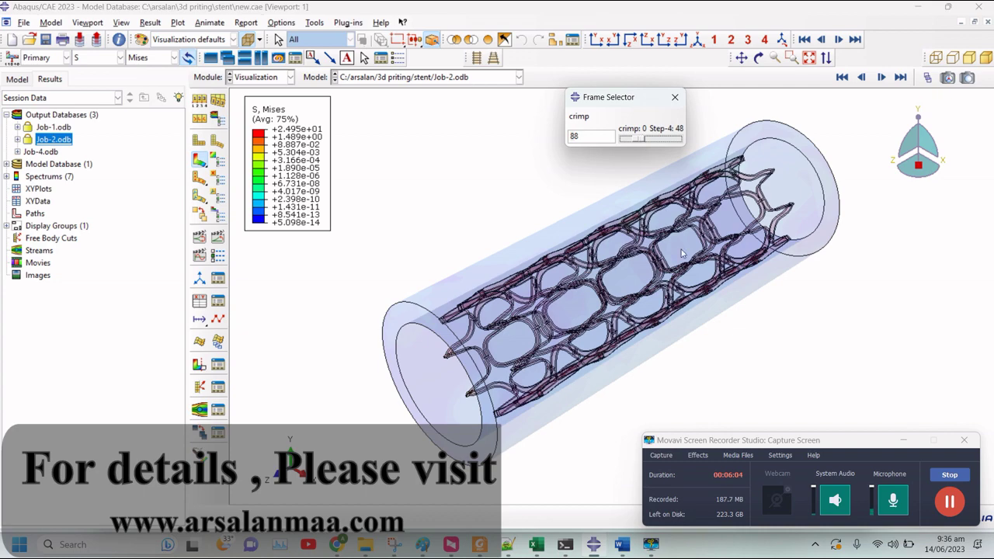
{"action": "left_click", "coordinate": [949, 500]}
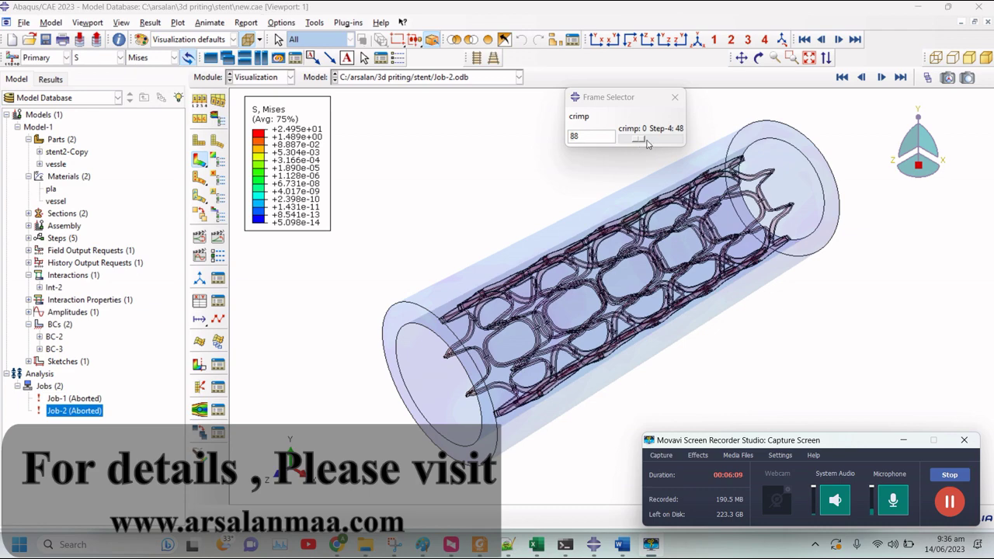
{"action": "left_click_drag", "start_coordinate": [639, 144], "coordinate": [664, 141]}
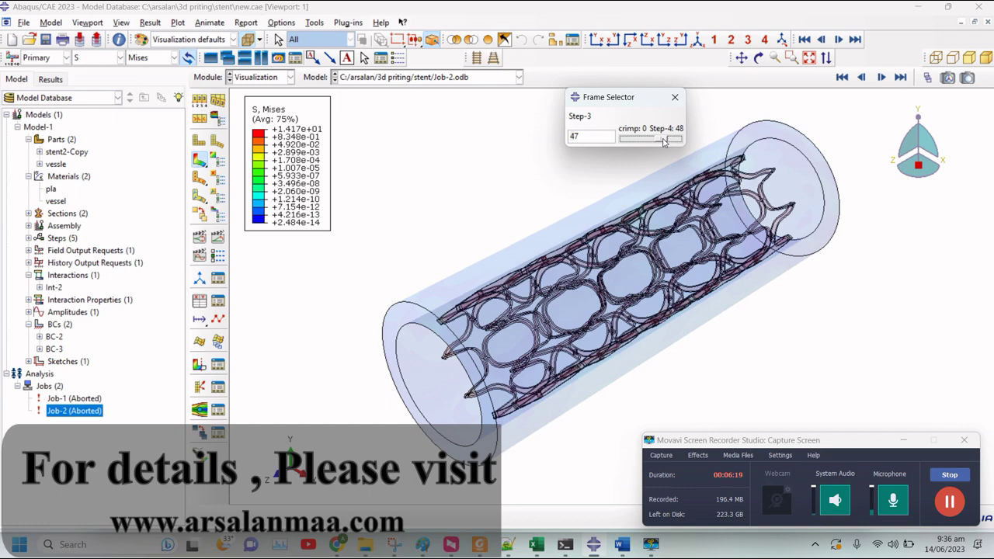
{"action": "left_click_drag", "start_coordinate": [663, 141], "coordinate": [684, 141]}
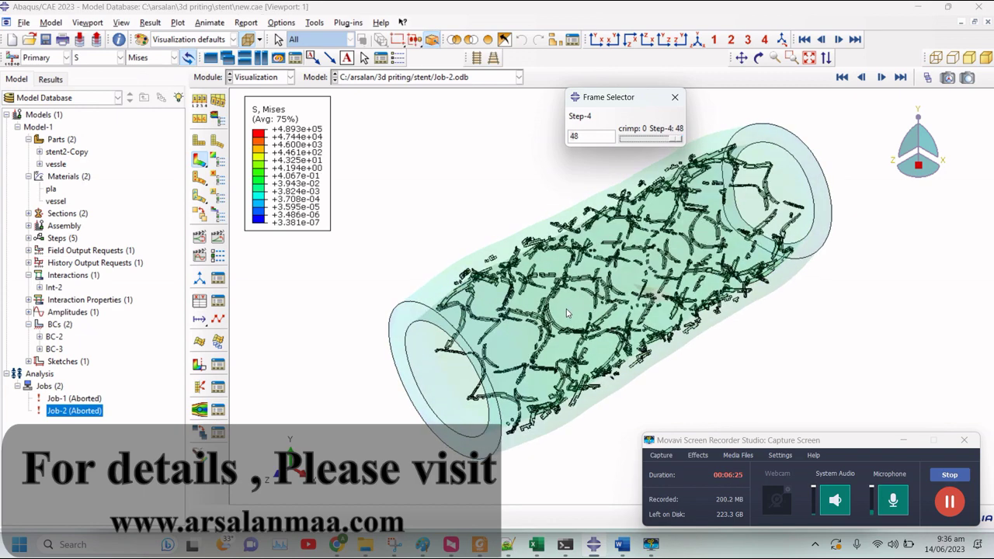
{"action": "scroll", "coordinate": [567, 313], "scroll_direction": "up", "scroll_amount": 2}
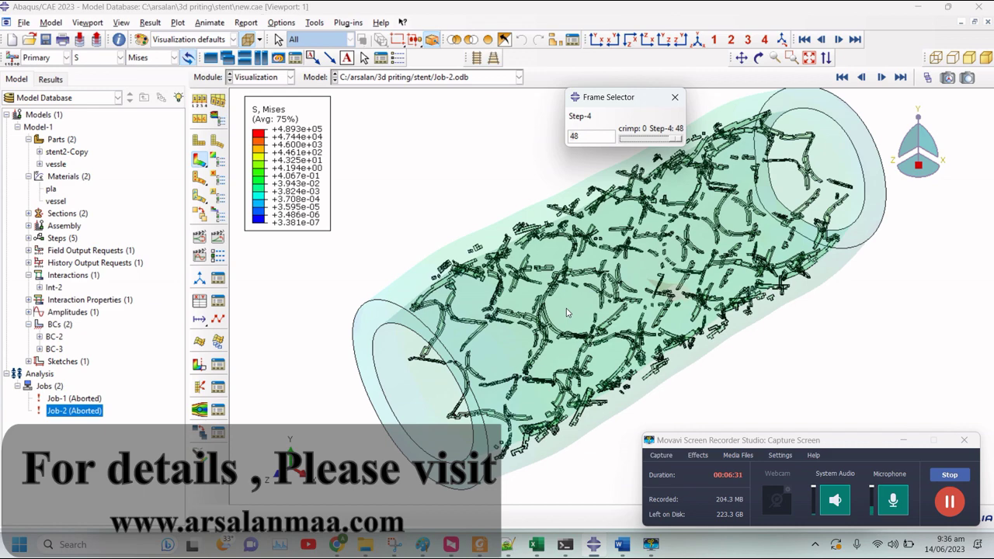
Step: Display the Job-4.odb bone plate results, rotate the model to face the plate and plot the SDV2 contours
{"action": "left_click", "coordinate": [50, 80]}
{"action": "double_click", "coordinate": [45, 152]}
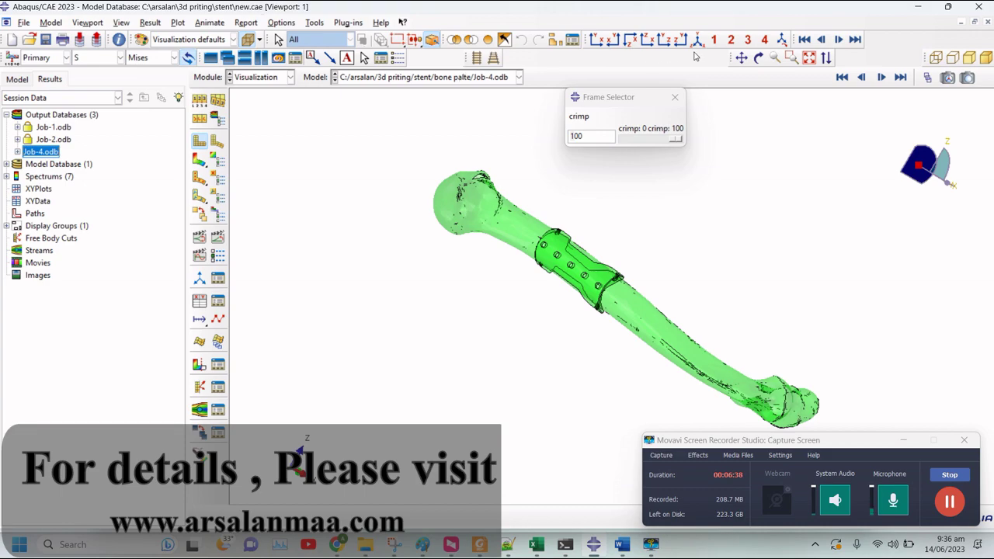
{"action": "left_click", "coordinate": [759, 57]}
{"action": "left_click_drag", "start_coordinate": [660, 326], "coordinate": [614, 334]}
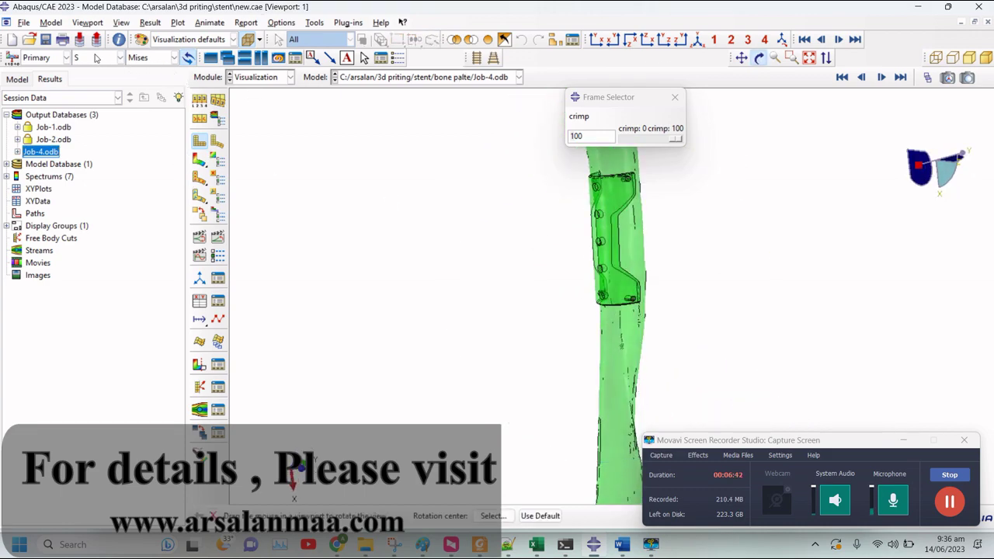
{"action": "left_click", "coordinate": [97, 57]}
{"action": "left_click", "coordinate": [82, 185]}
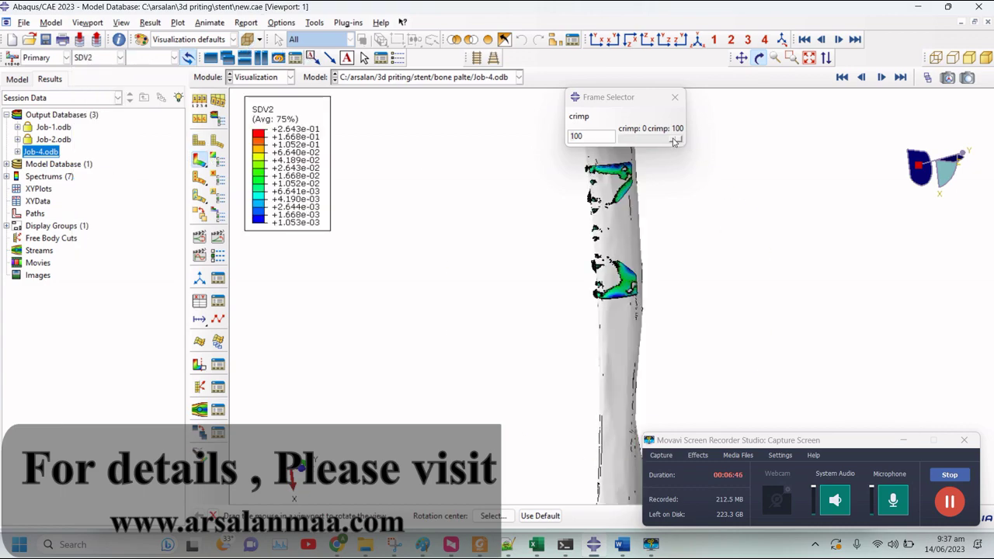
Step: Move the bone plate results back to crimp frame 21 and inspect the SDV2 distribution on the plate
{"action": "left_click_drag", "start_coordinate": [676, 138], "coordinate": [630, 139]}
{"action": "scroll", "coordinate": [605, 264], "scroll_direction": "up", "scroll_amount": 2}
{"action": "left_click_drag", "start_coordinate": [624, 237], "coordinate": [636, 142]}
{"action": "scroll", "coordinate": [694, 306], "scroll_direction": "down", "scroll_amount": 2}
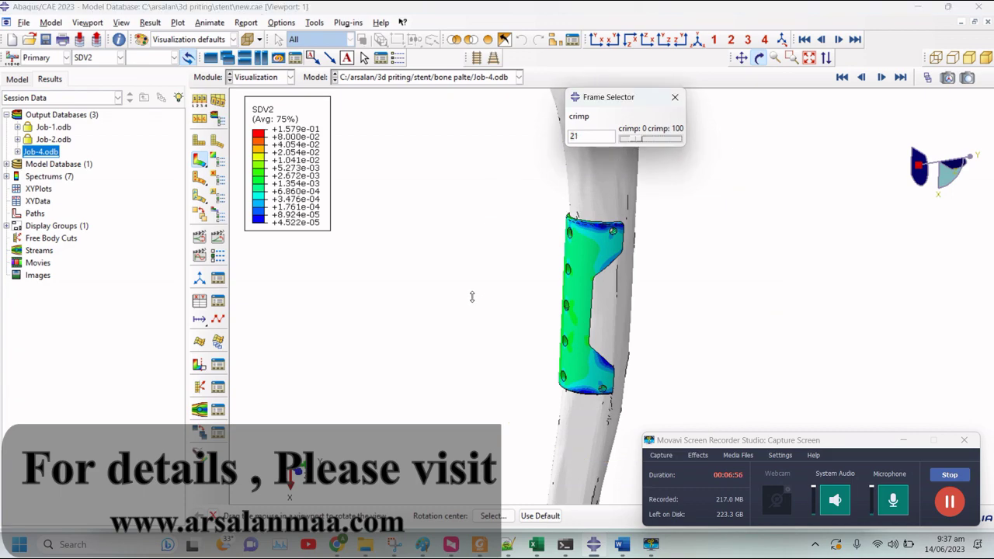
{"action": "scroll", "coordinate": [472, 296], "scroll_direction": "down", "scroll_amount": 3}
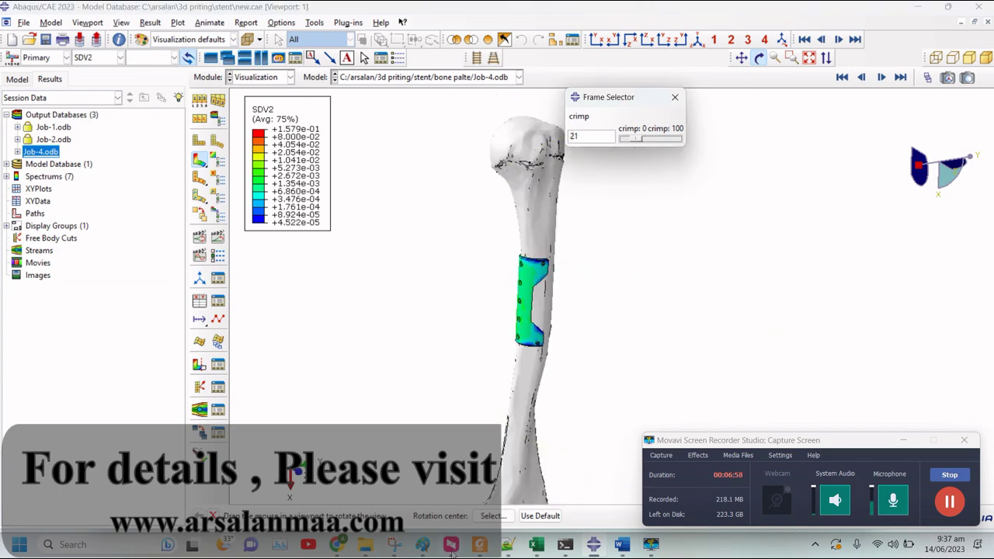
Step: Glance at the degradation equations in Foxit PDF Reader, return to Abaqus/CAE and inspect the bone plate from several angles at crimp frame 100
{"action": "left_click", "coordinate": [479, 545]}
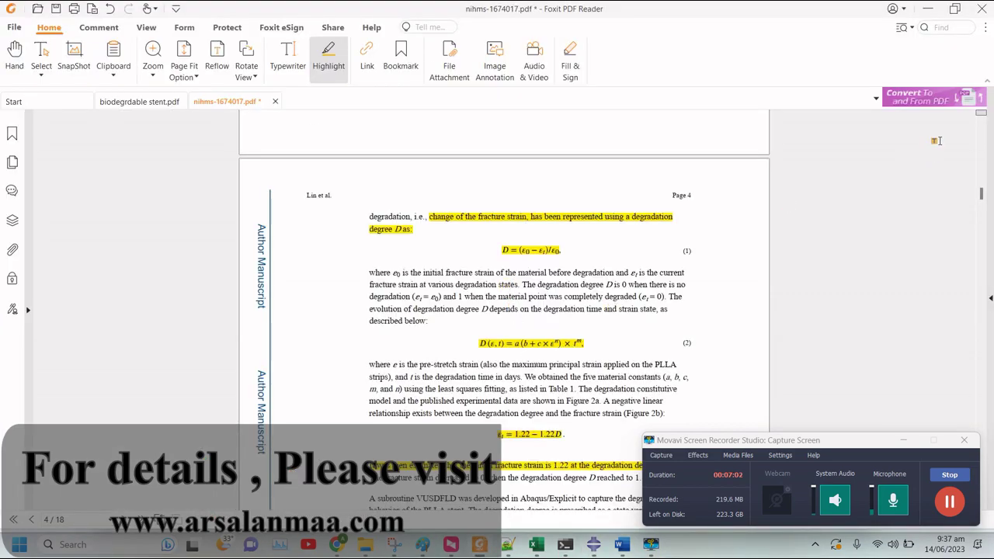
{"action": "left_click", "coordinate": [928, 9]}
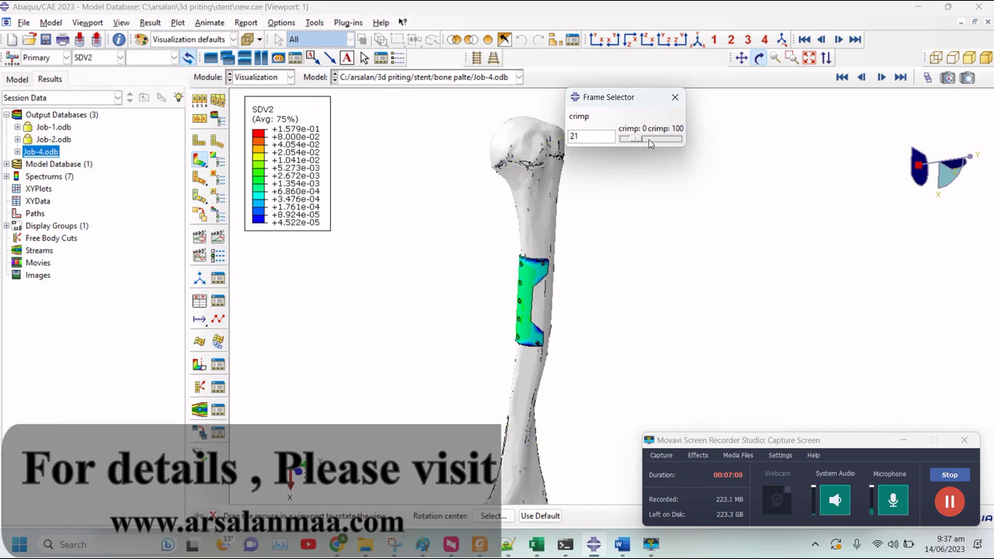
{"action": "left_click", "coordinate": [651, 142]}
{"action": "left_click_drag", "start_coordinate": [651, 143], "coordinate": [681, 143]}
{"action": "left_click_drag", "start_coordinate": [522, 295], "coordinate": [513, 371]}
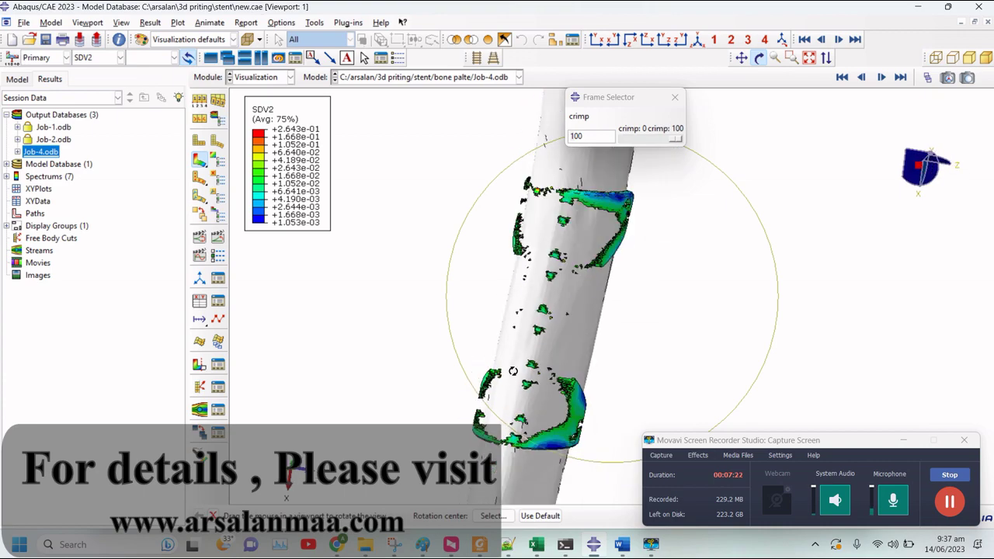
{"action": "left_click_drag", "start_coordinate": [724, 448], "coordinate": [697, 380]}
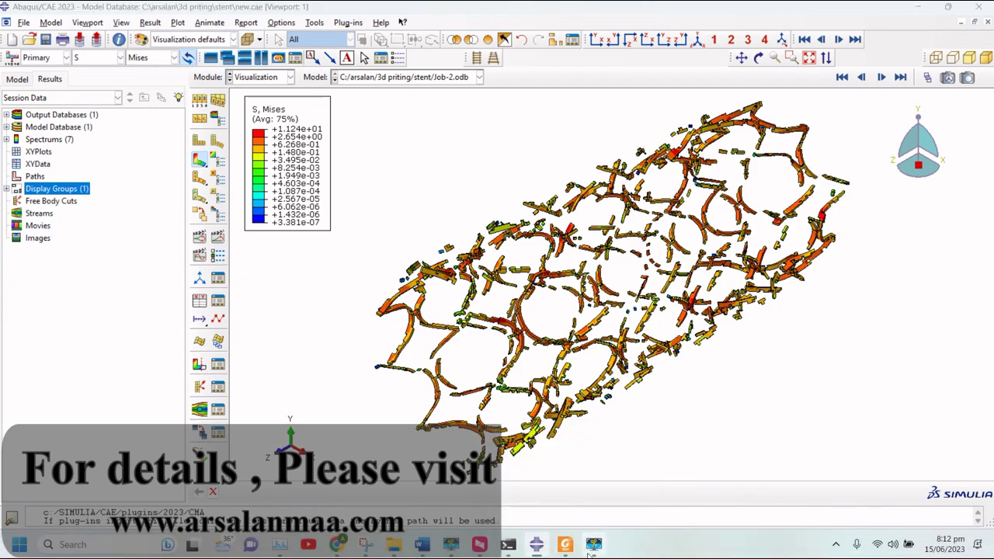
Step: Switch to nihms-1674017.pdf in Foxit PDF Reader and examine the stent model and degradation degree figures on pages 11 and 12
{"action": "left_click", "coordinate": [593, 544]}
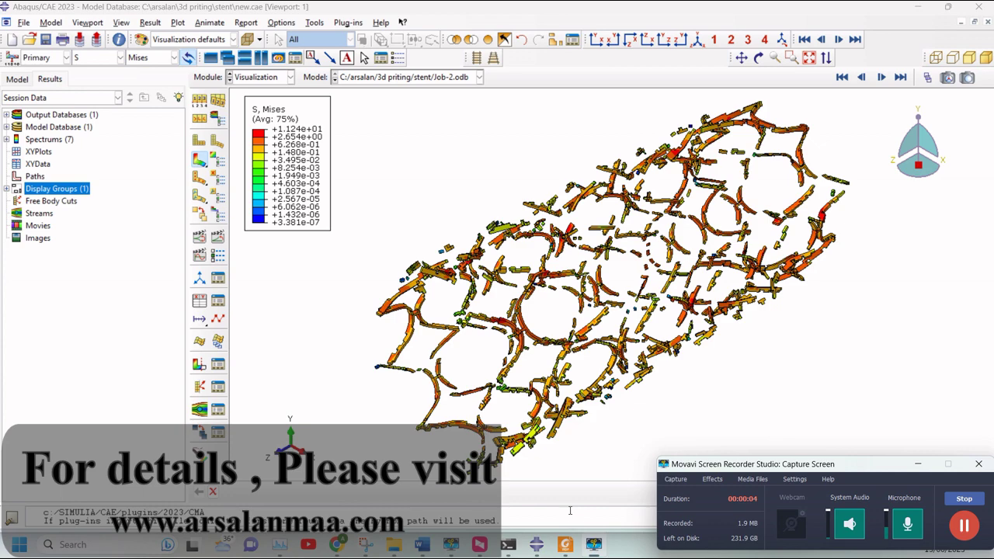
{"action": "mouse_move", "coordinate": [567, 545]}
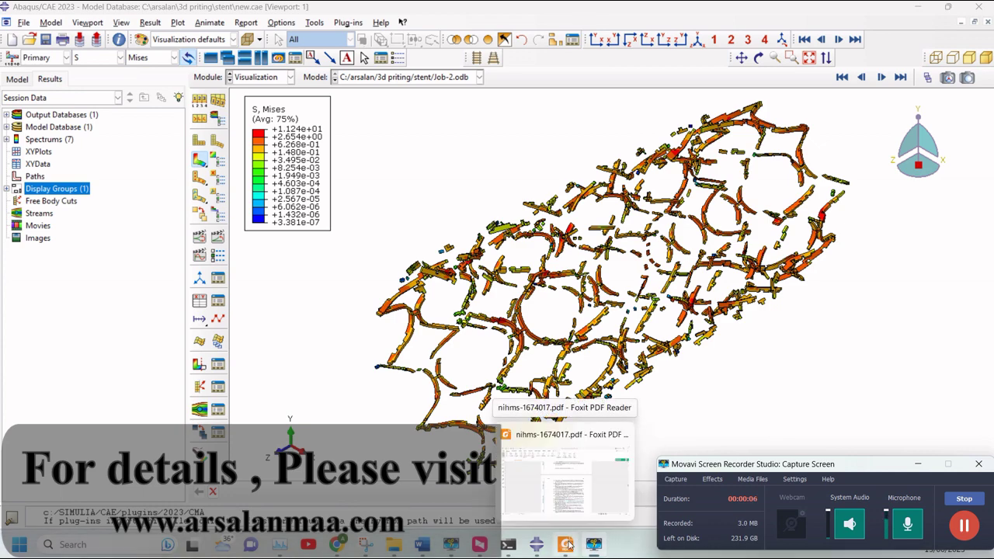
{"action": "left_click", "coordinate": [567, 545]}
{"action": "scroll", "coordinate": [556, 445], "scroll_direction": "down", "scroll_amount": 5}
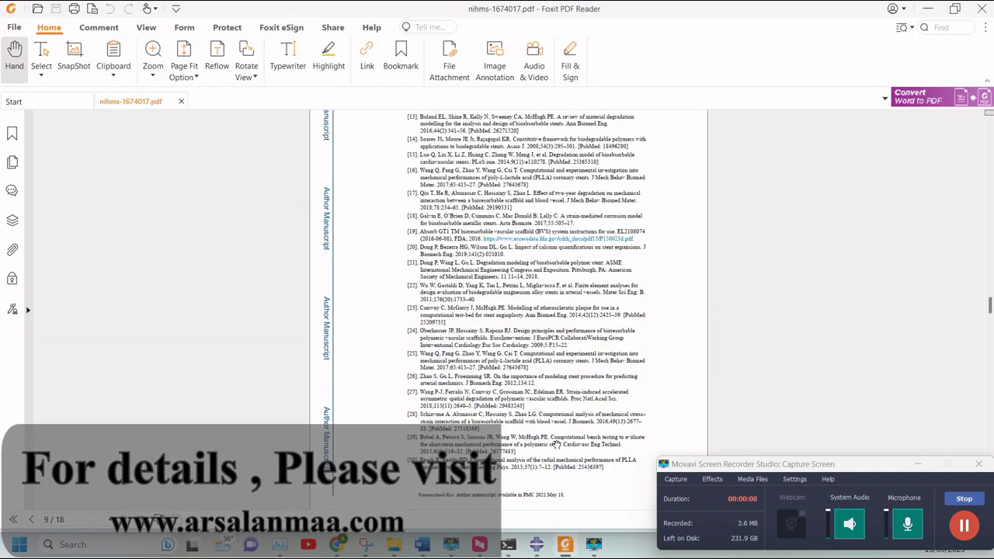
{"action": "scroll", "coordinate": [556, 445], "scroll_direction": "up", "scroll_amount": 10}
{"action": "left_click_drag", "start_coordinate": [990, 302], "coordinate": [989, 337]}
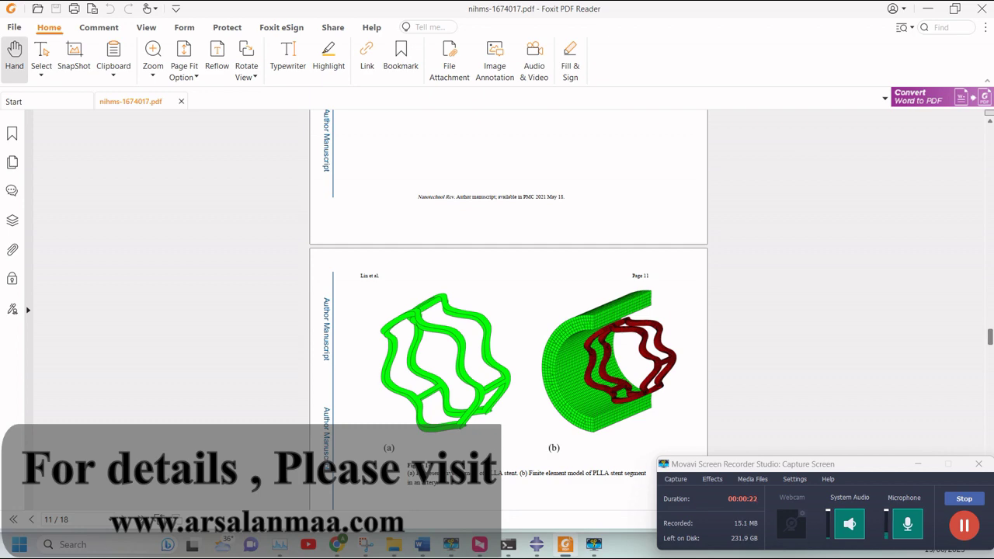
{"action": "left_click_drag", "start_coordinate": [989, 336], "coordinate": [989, 357]}
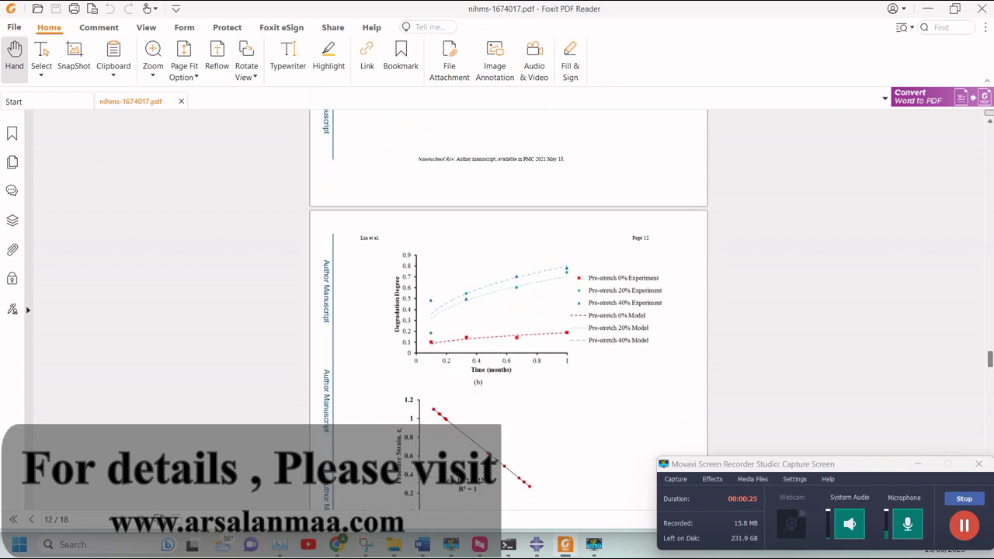